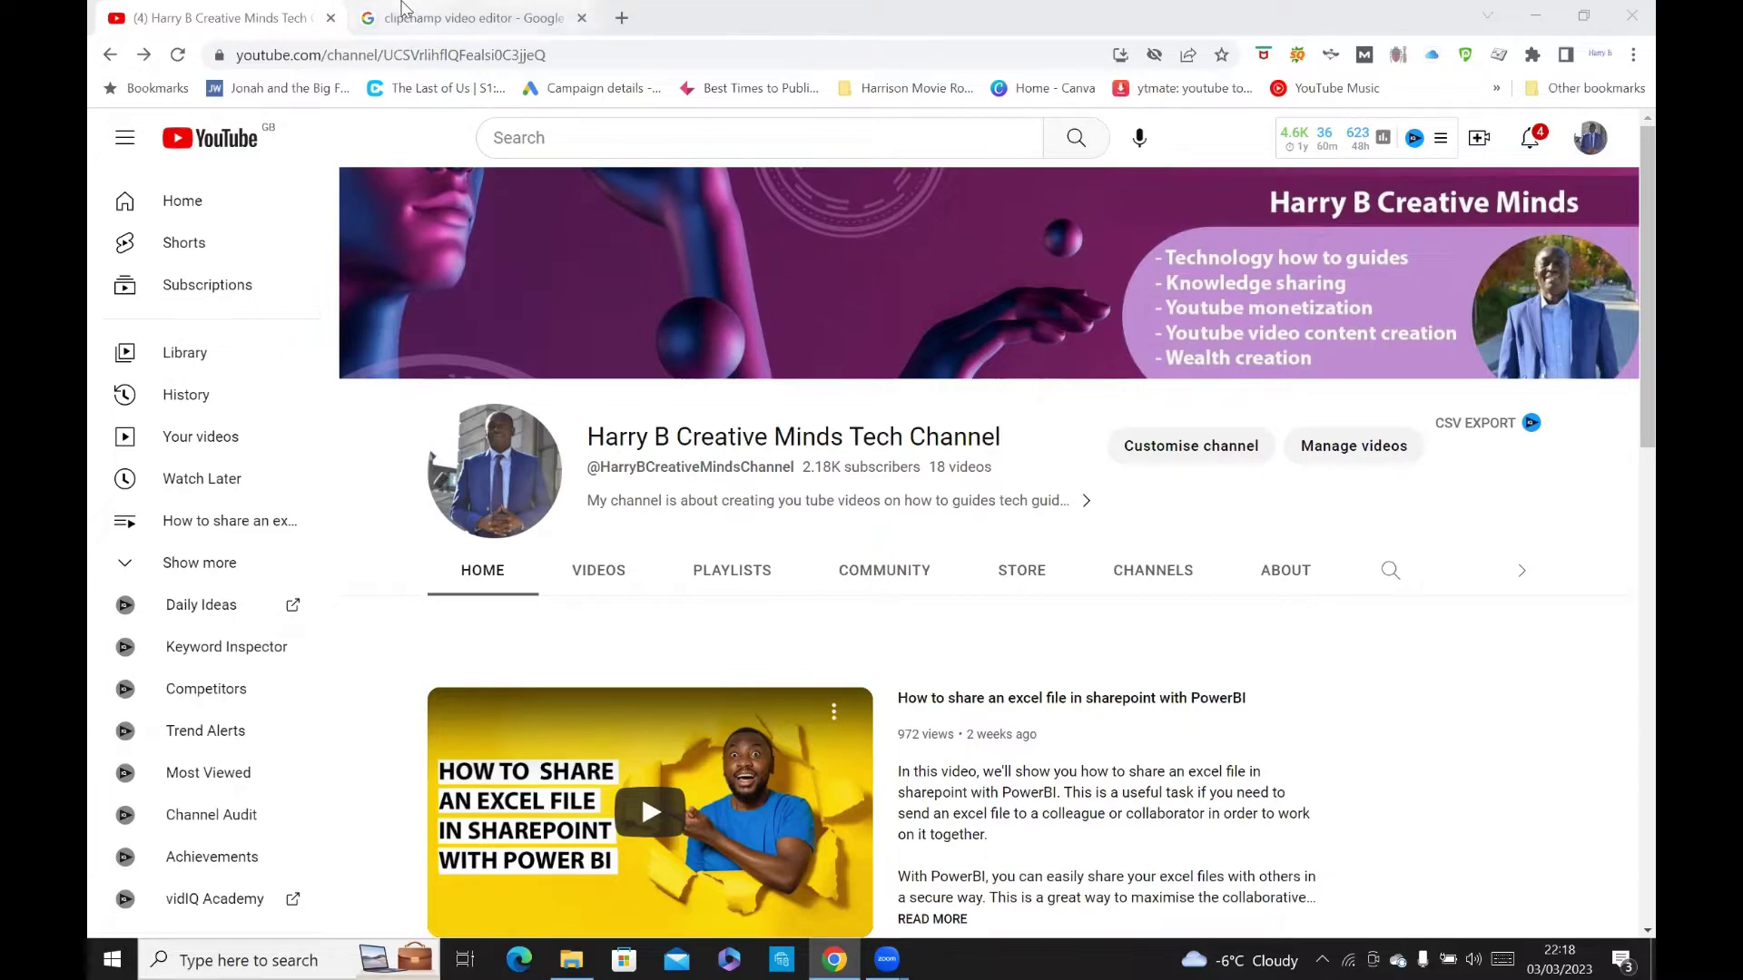
Switch to the browser tab showing the 'clipchamp video editor' Google results
click(442, 19)
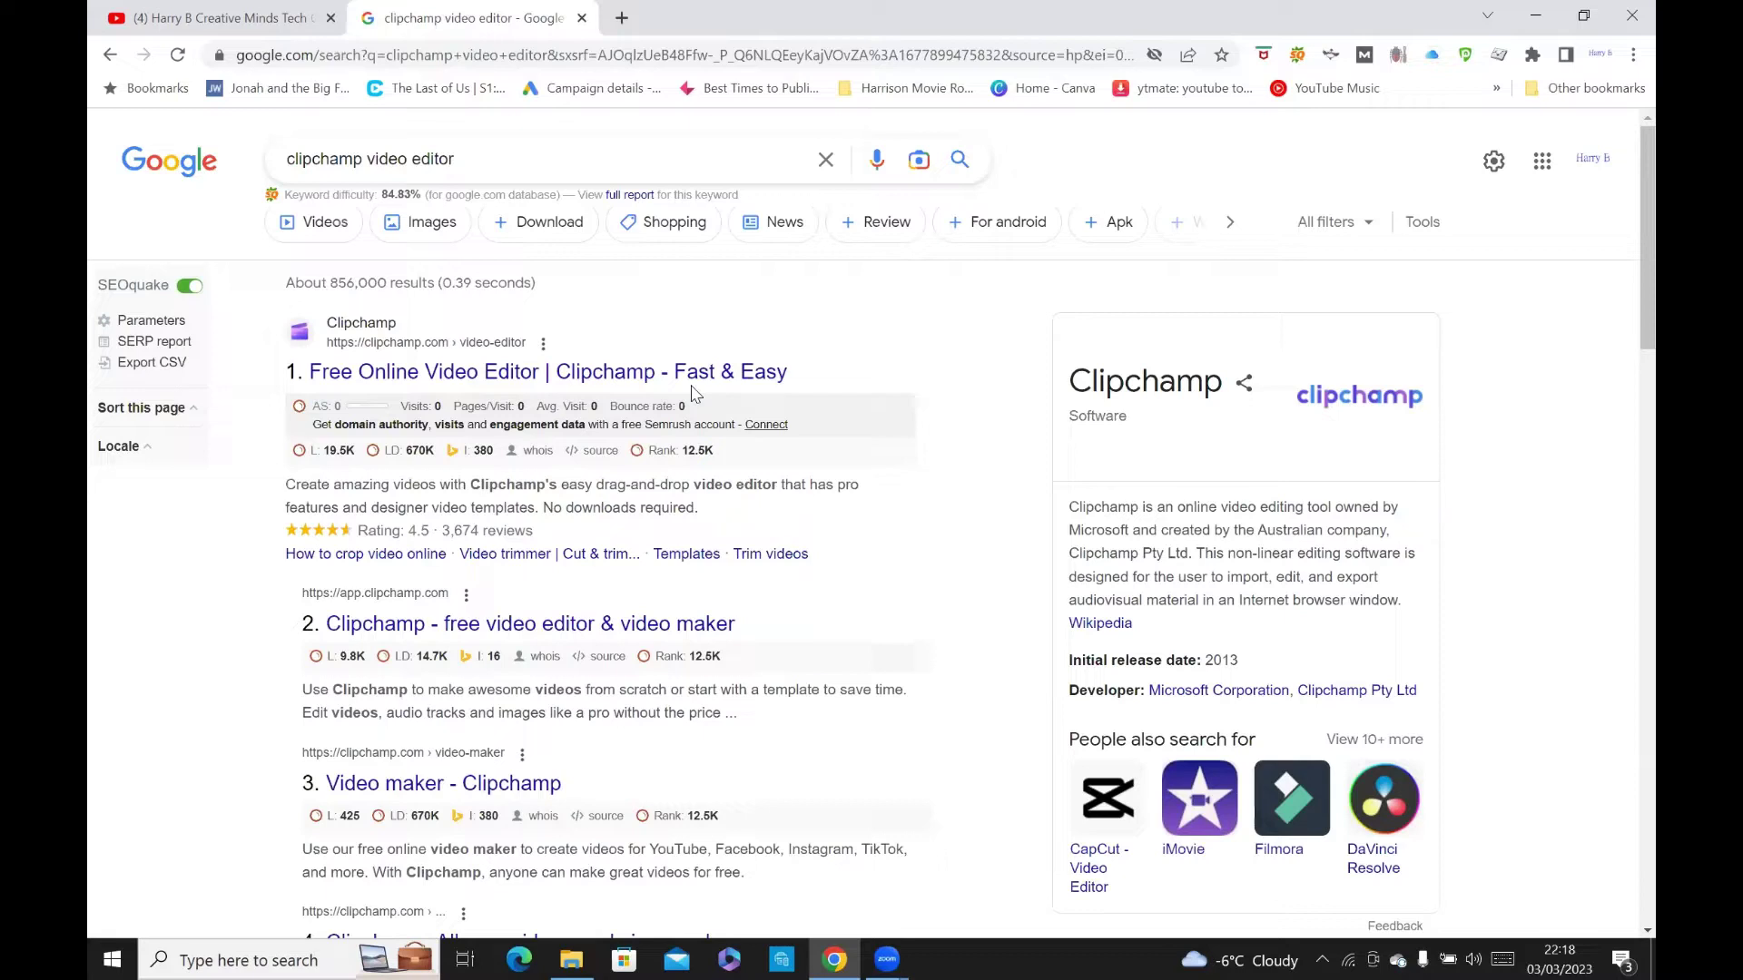
Launch Clipchamp – Video Editor from the Windows Start menu search
key(super)
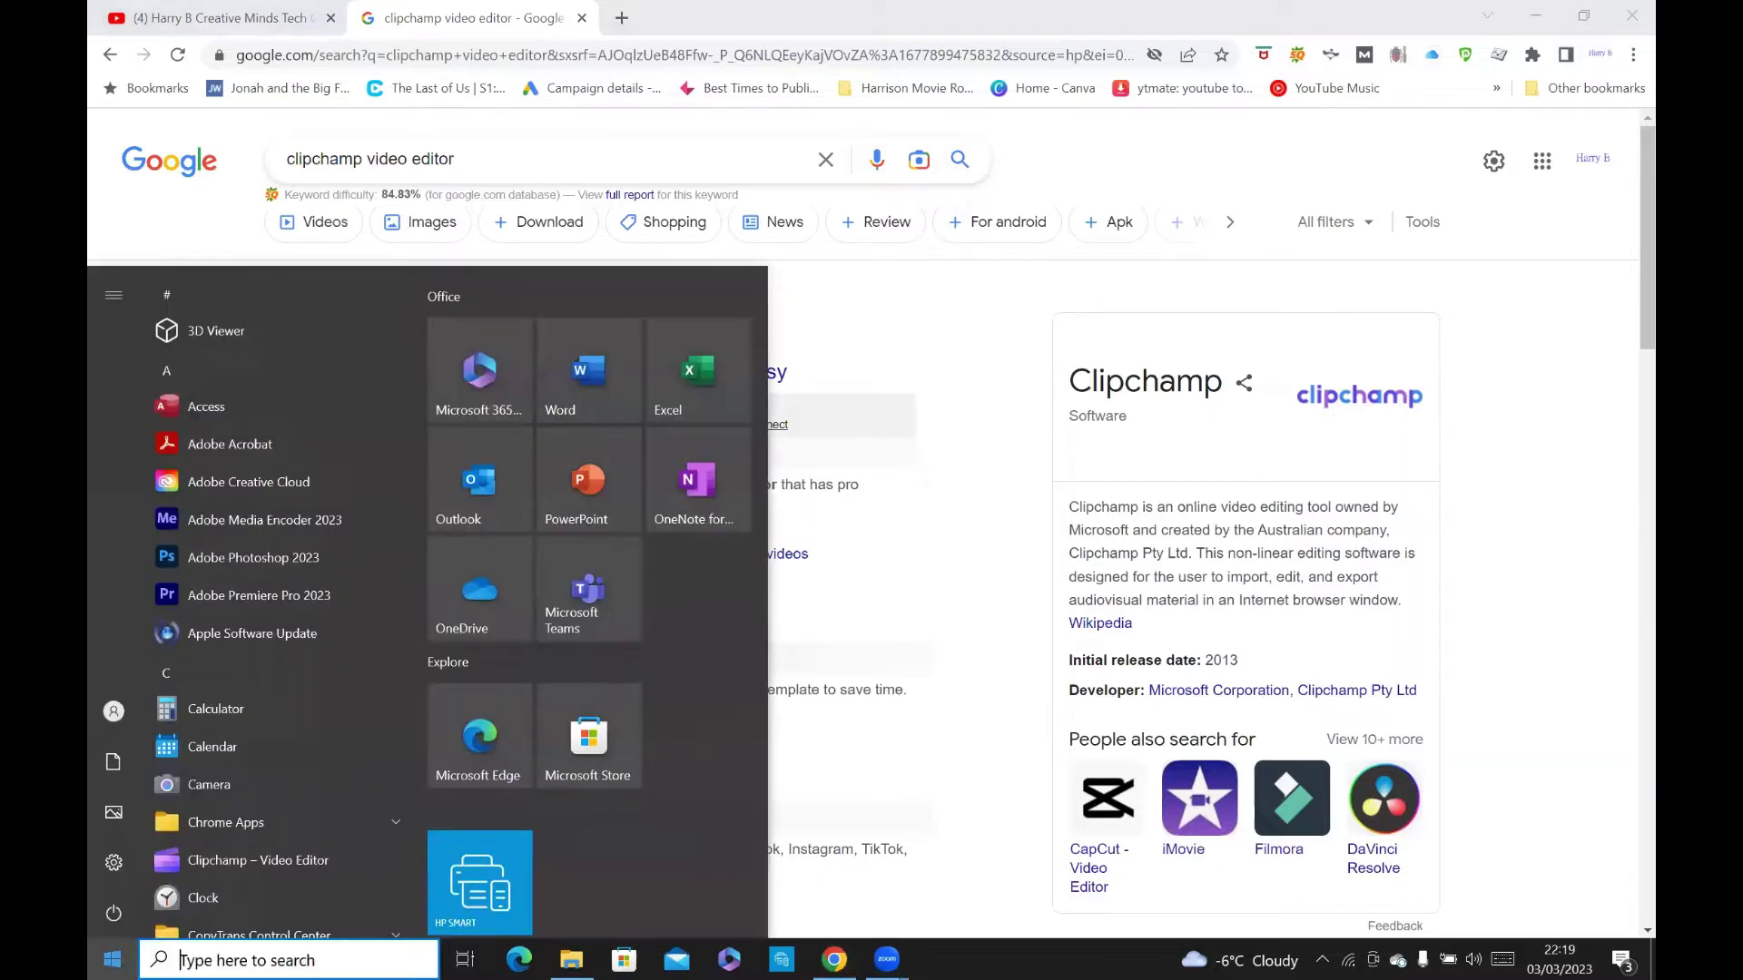
text(clip)
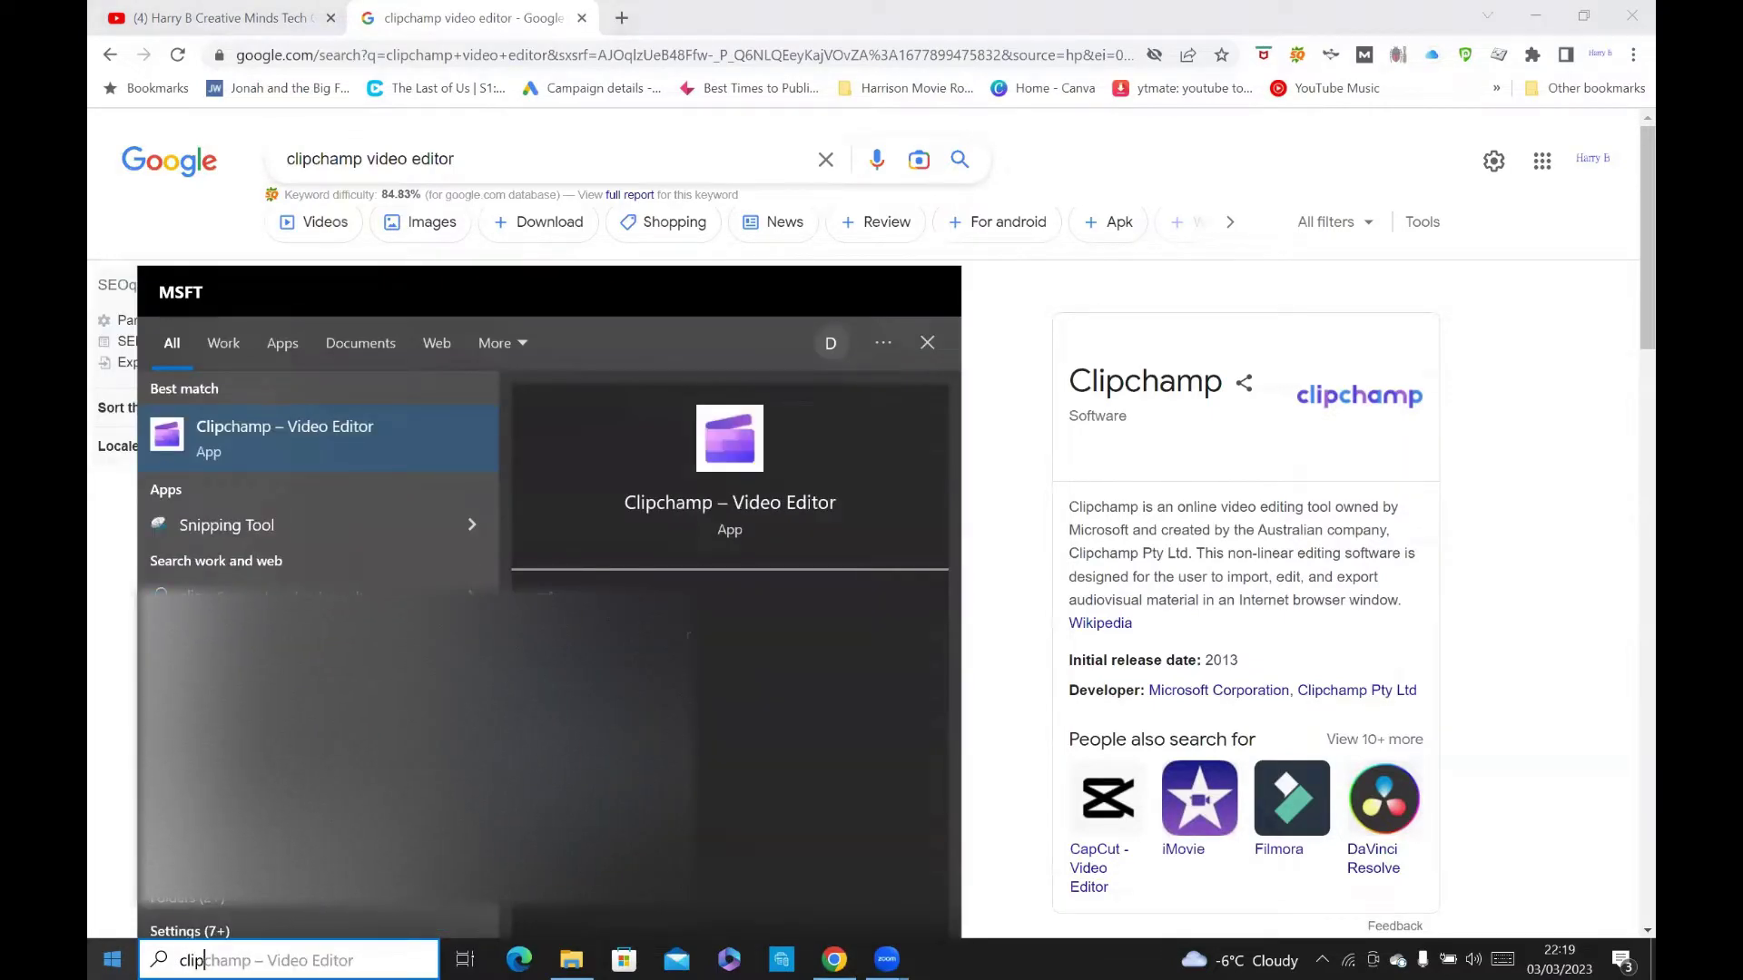
click(313, 439)
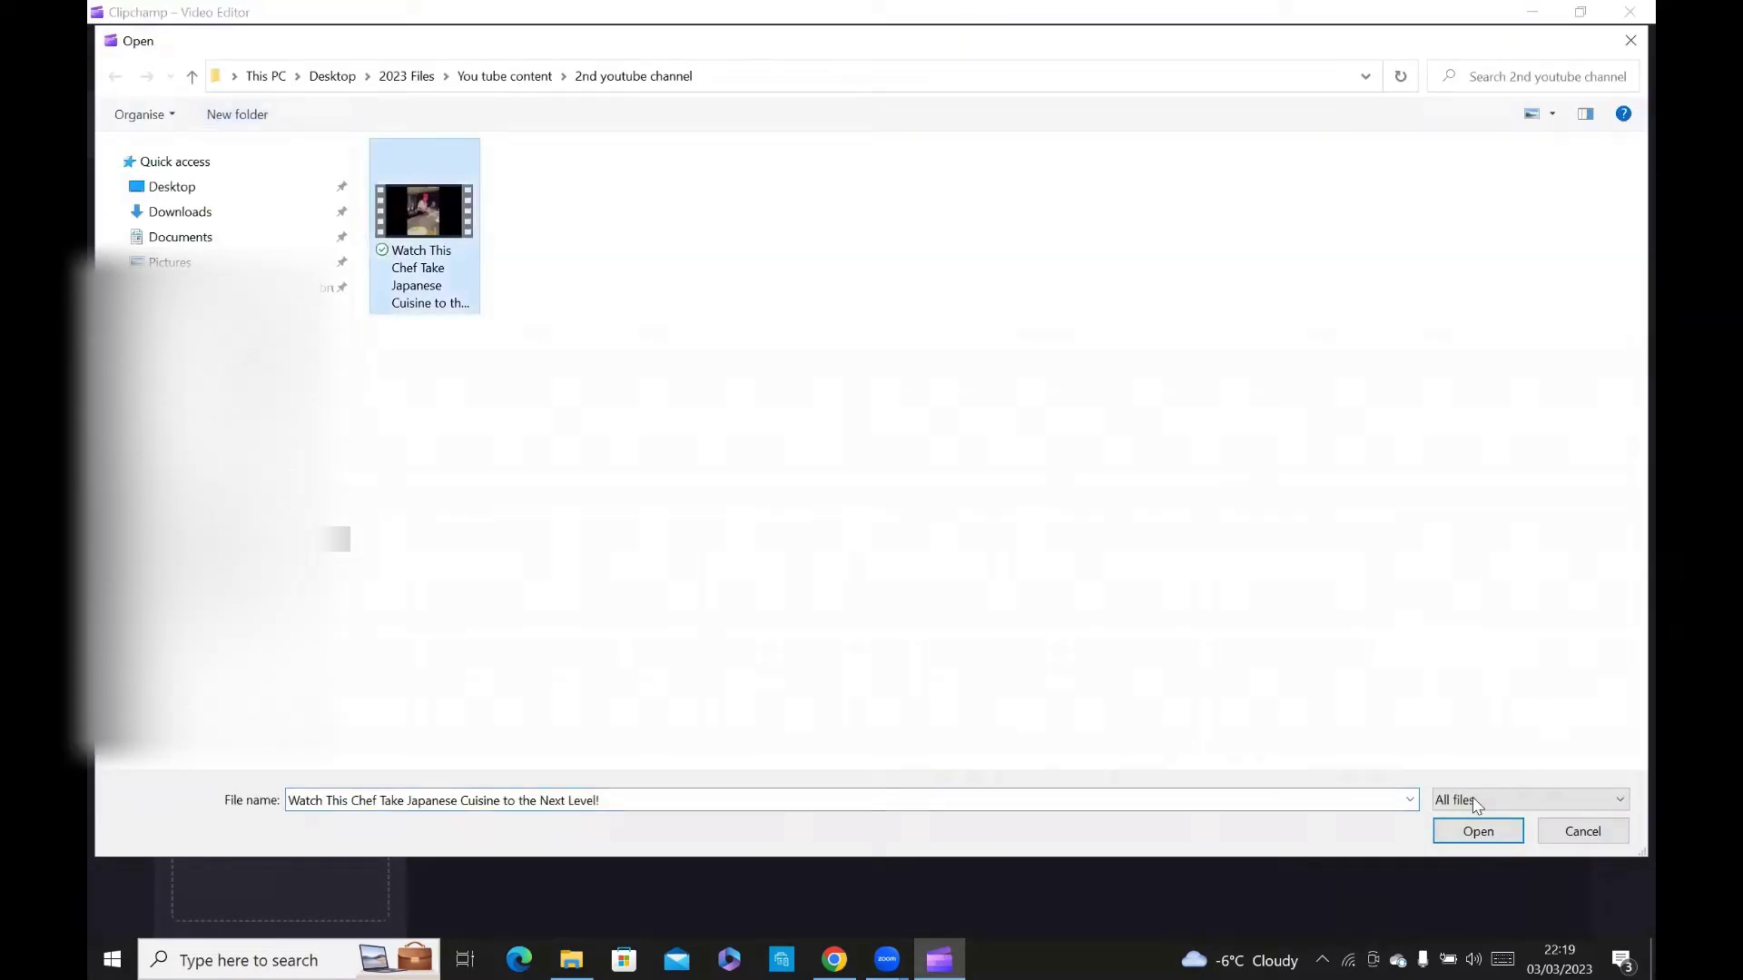
Import the chef cooking video file into the new untitled project
click(1477, 832)
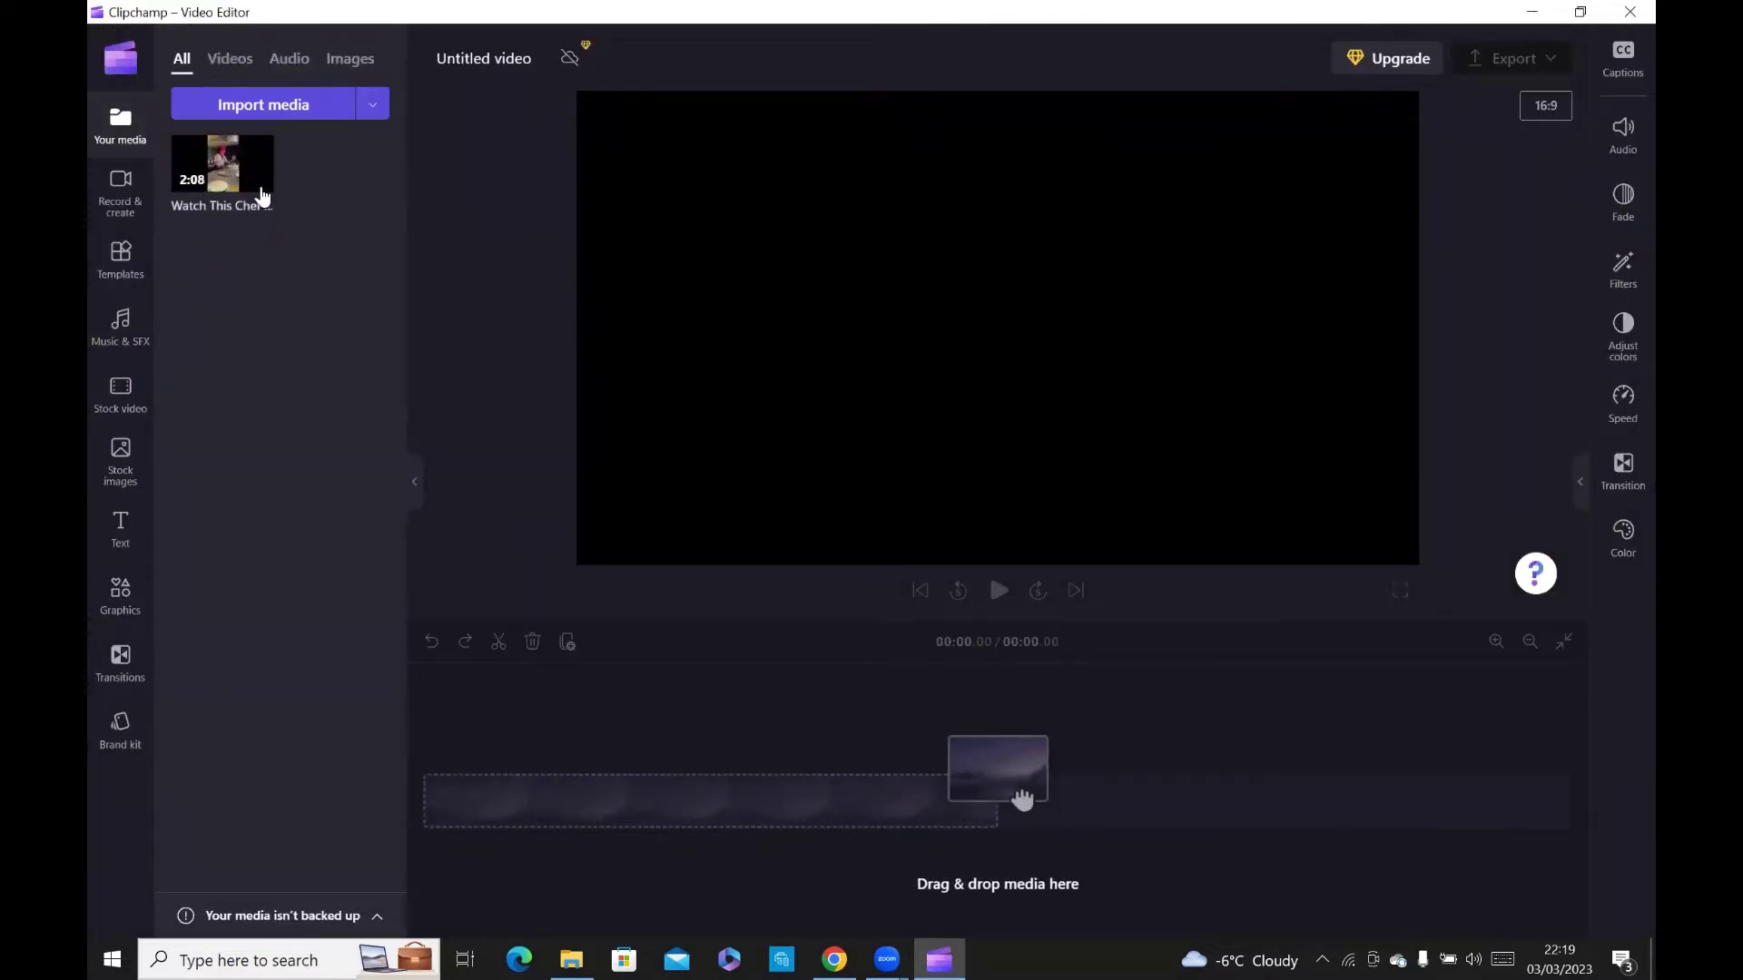
Place the chef clip on the timeline and scrub through it to preview the footage
mouse_move(225, 171)
mouse_down()
mouse_move(474, 393)
mouse_move(714, 810)
mouse_up()
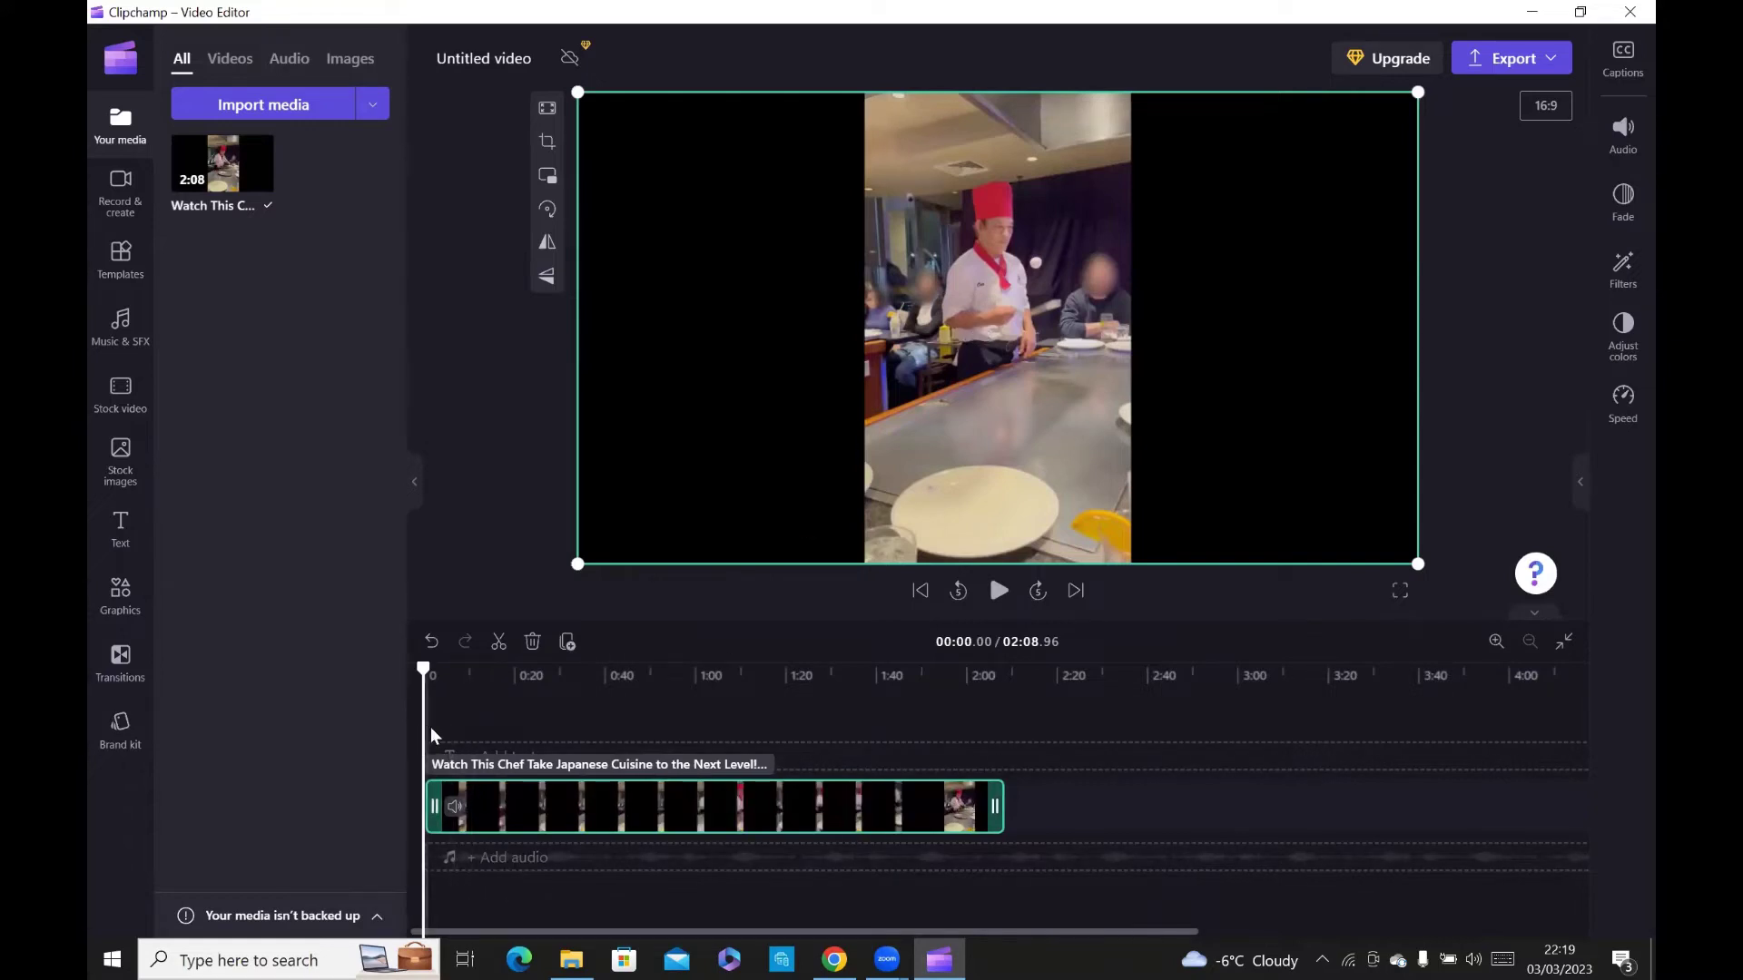
drag(424, 709, 566, 722)
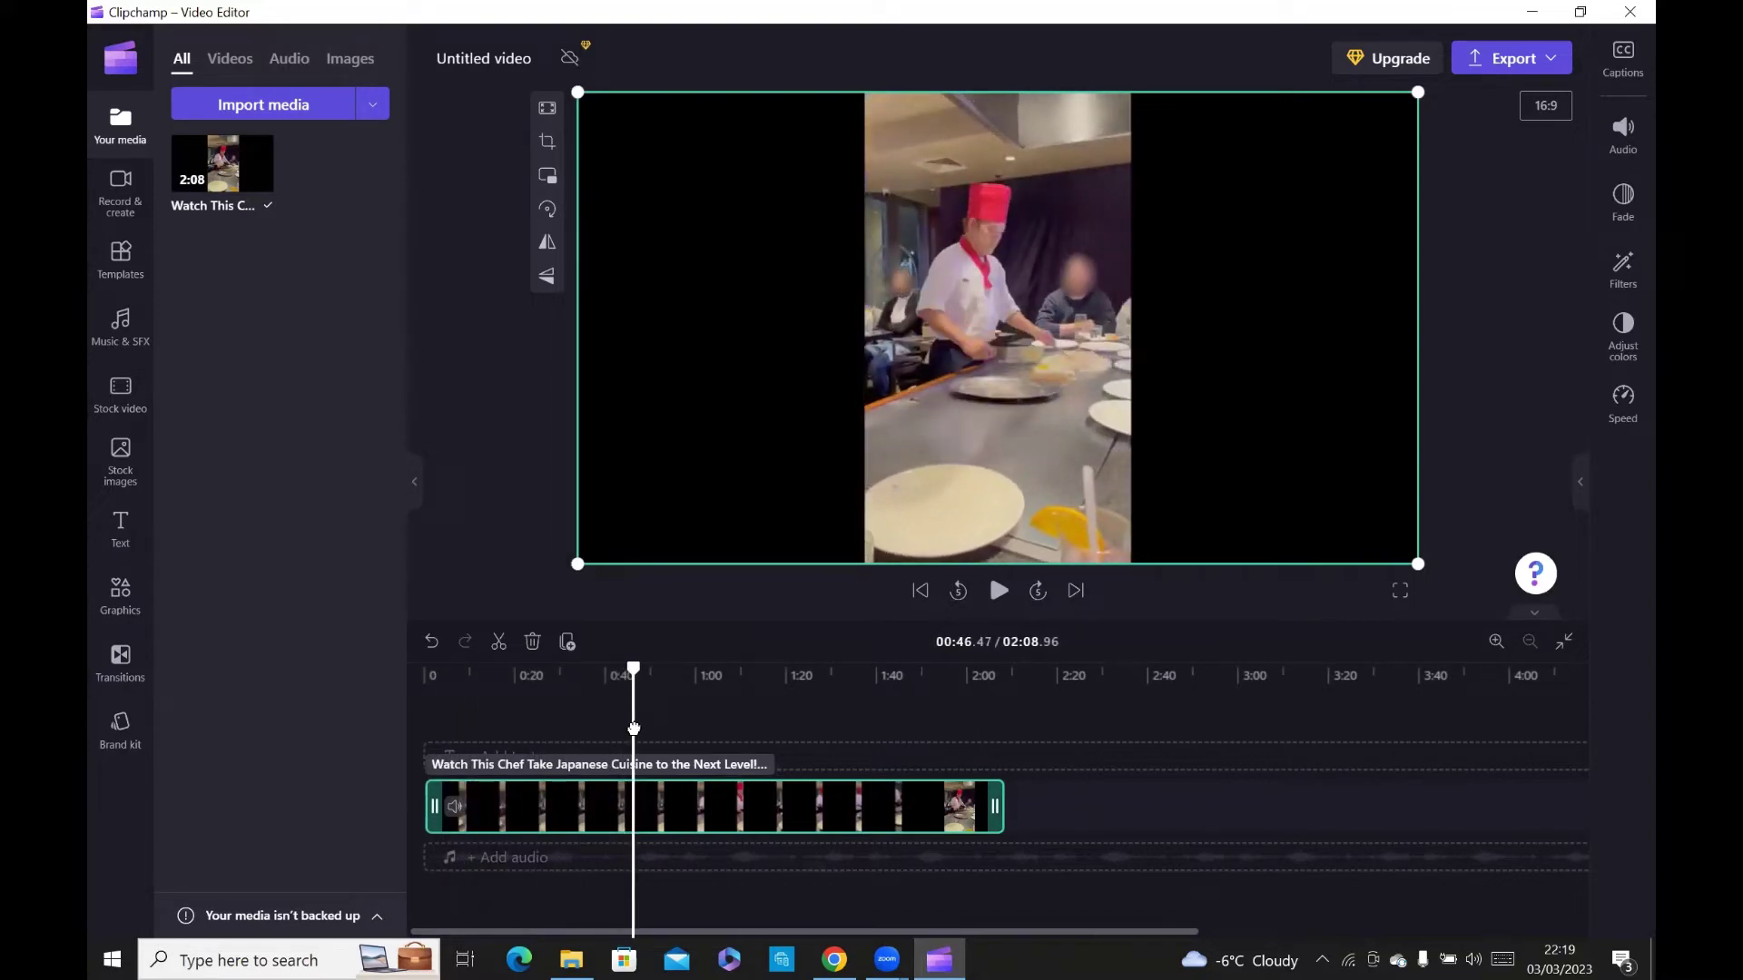
drag(566, 722, 426, 716)
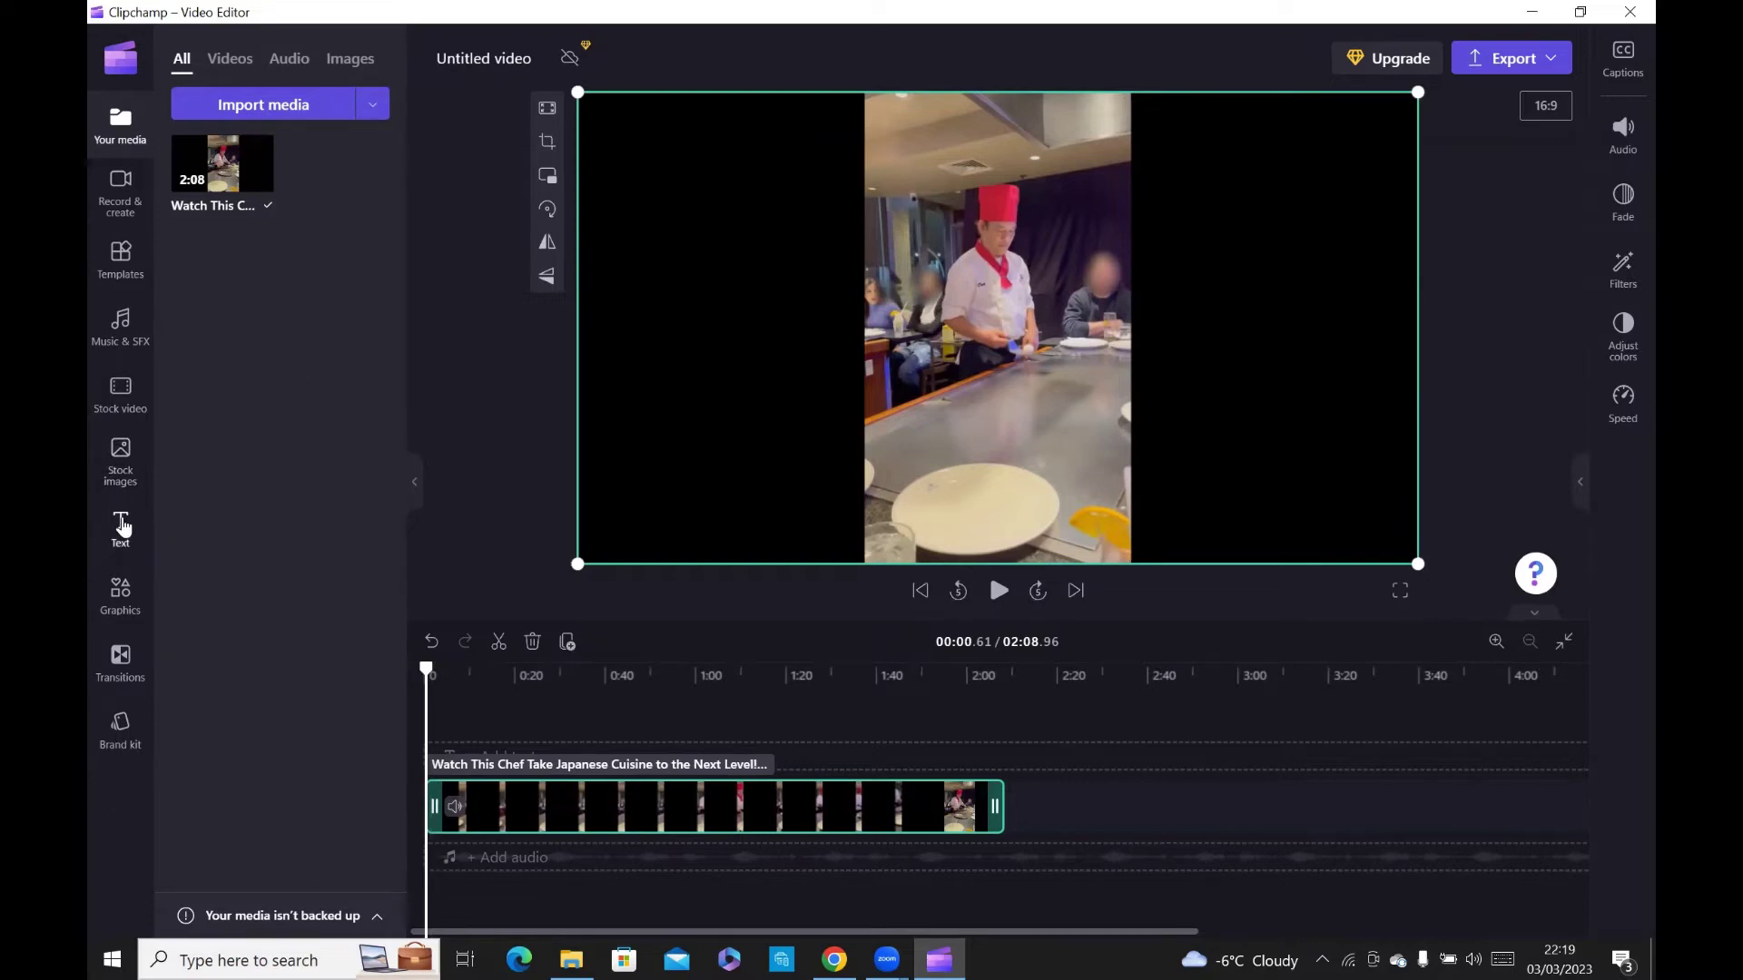
Add a plain text overlay at 0:26, narrow it from both sides, and move it to the top
click(122, 526)
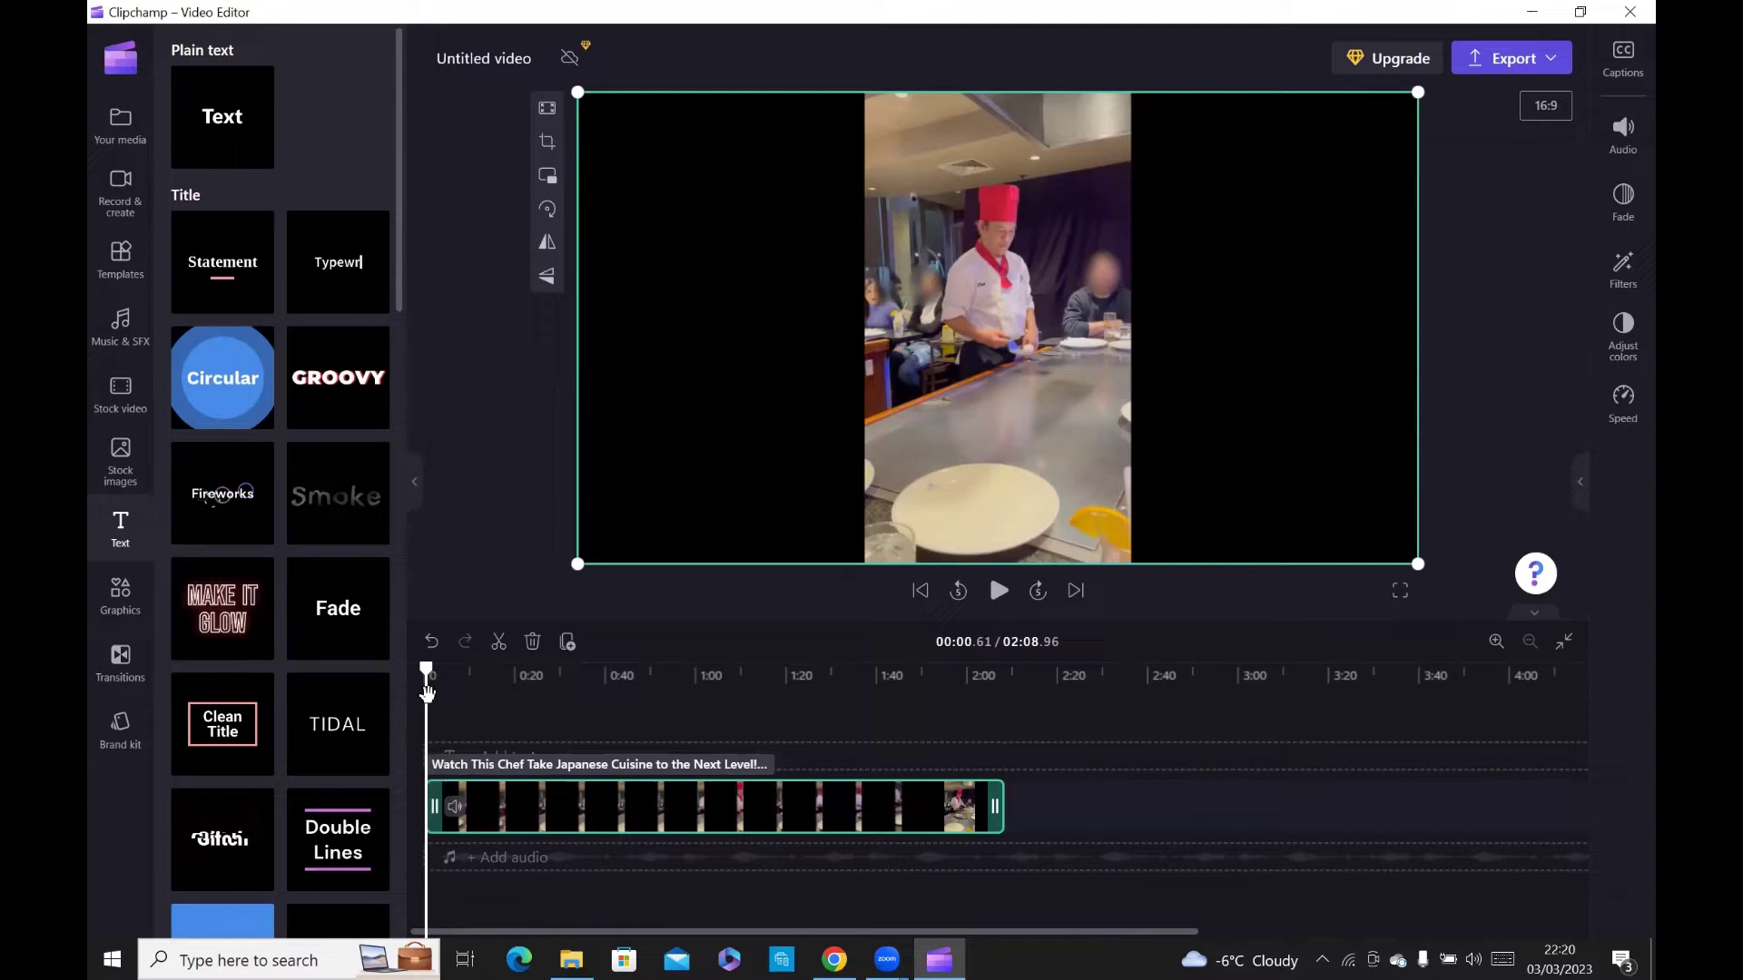
drag(427, 681, 539, 680)
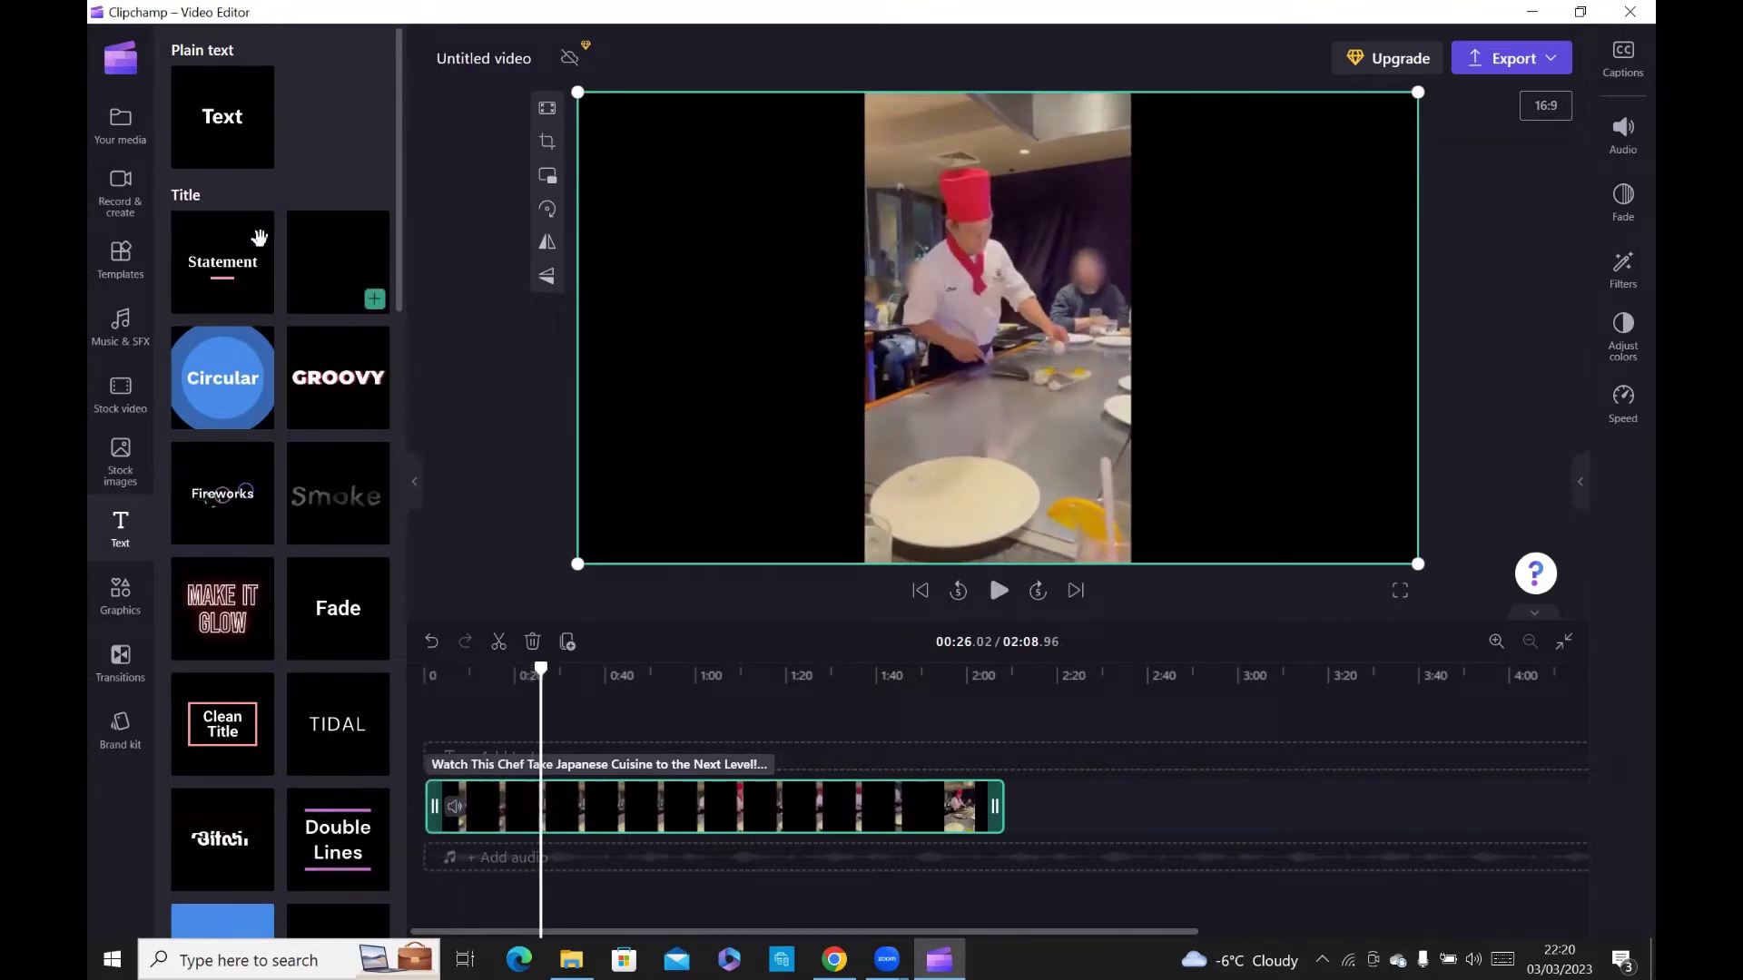
drag(229, 126, 1024, 297)
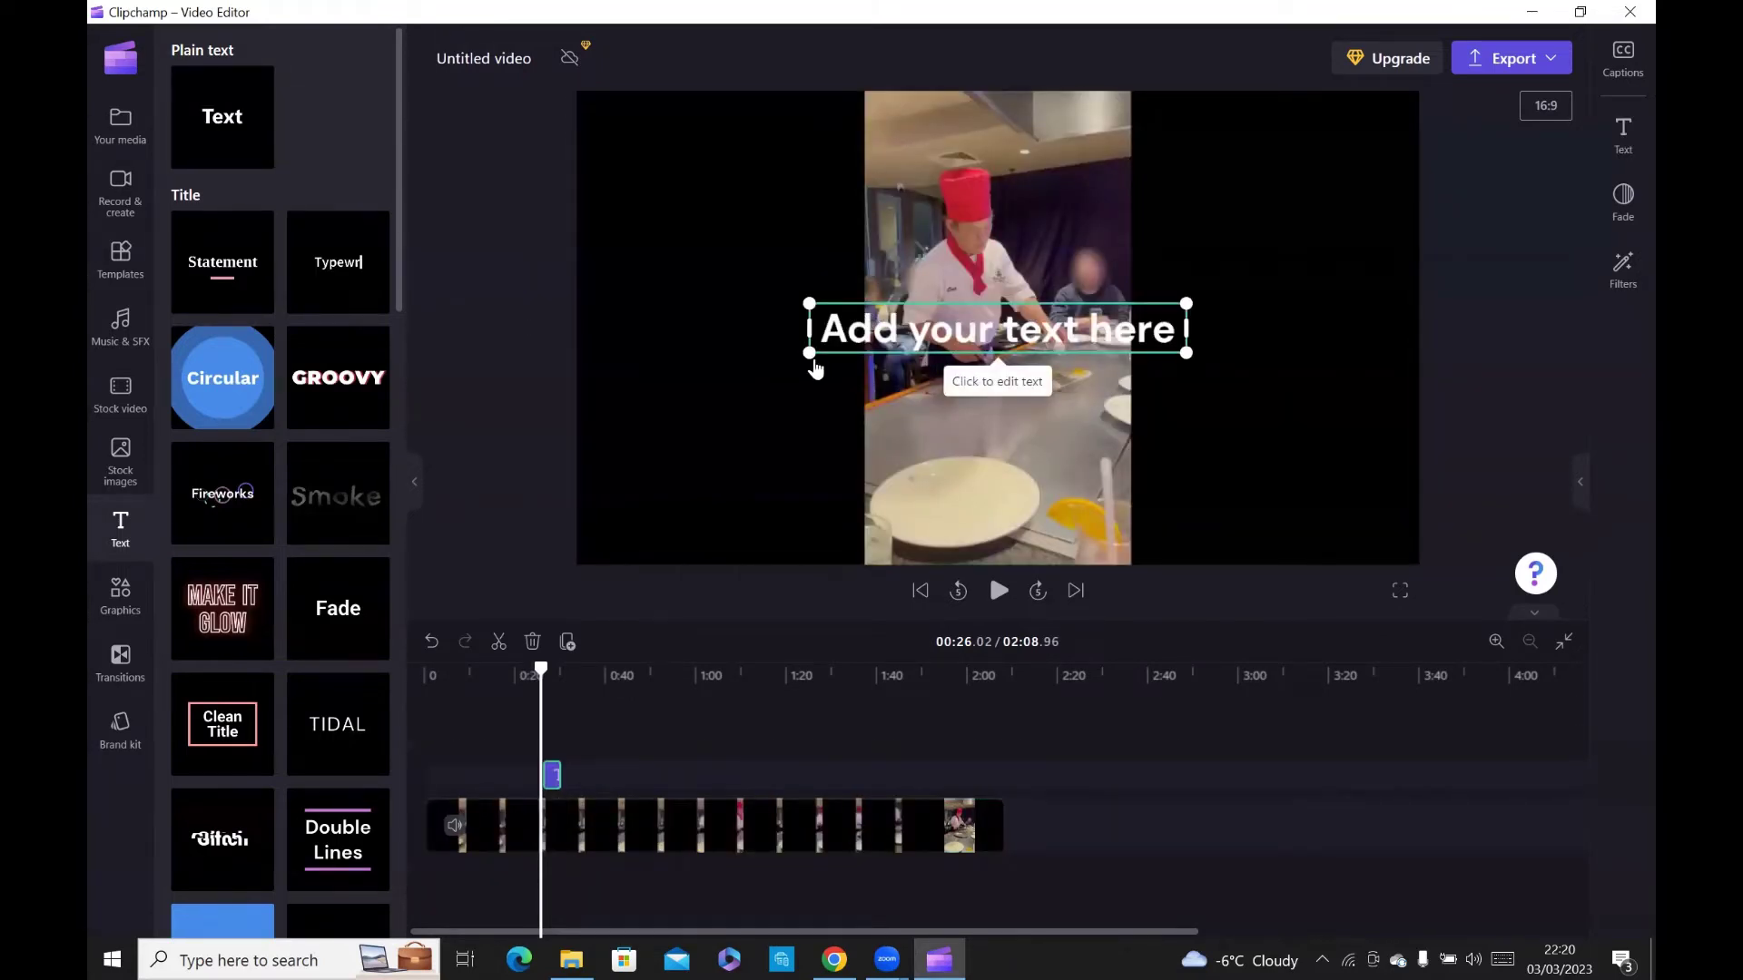
drag(807, 355, 866, 344)
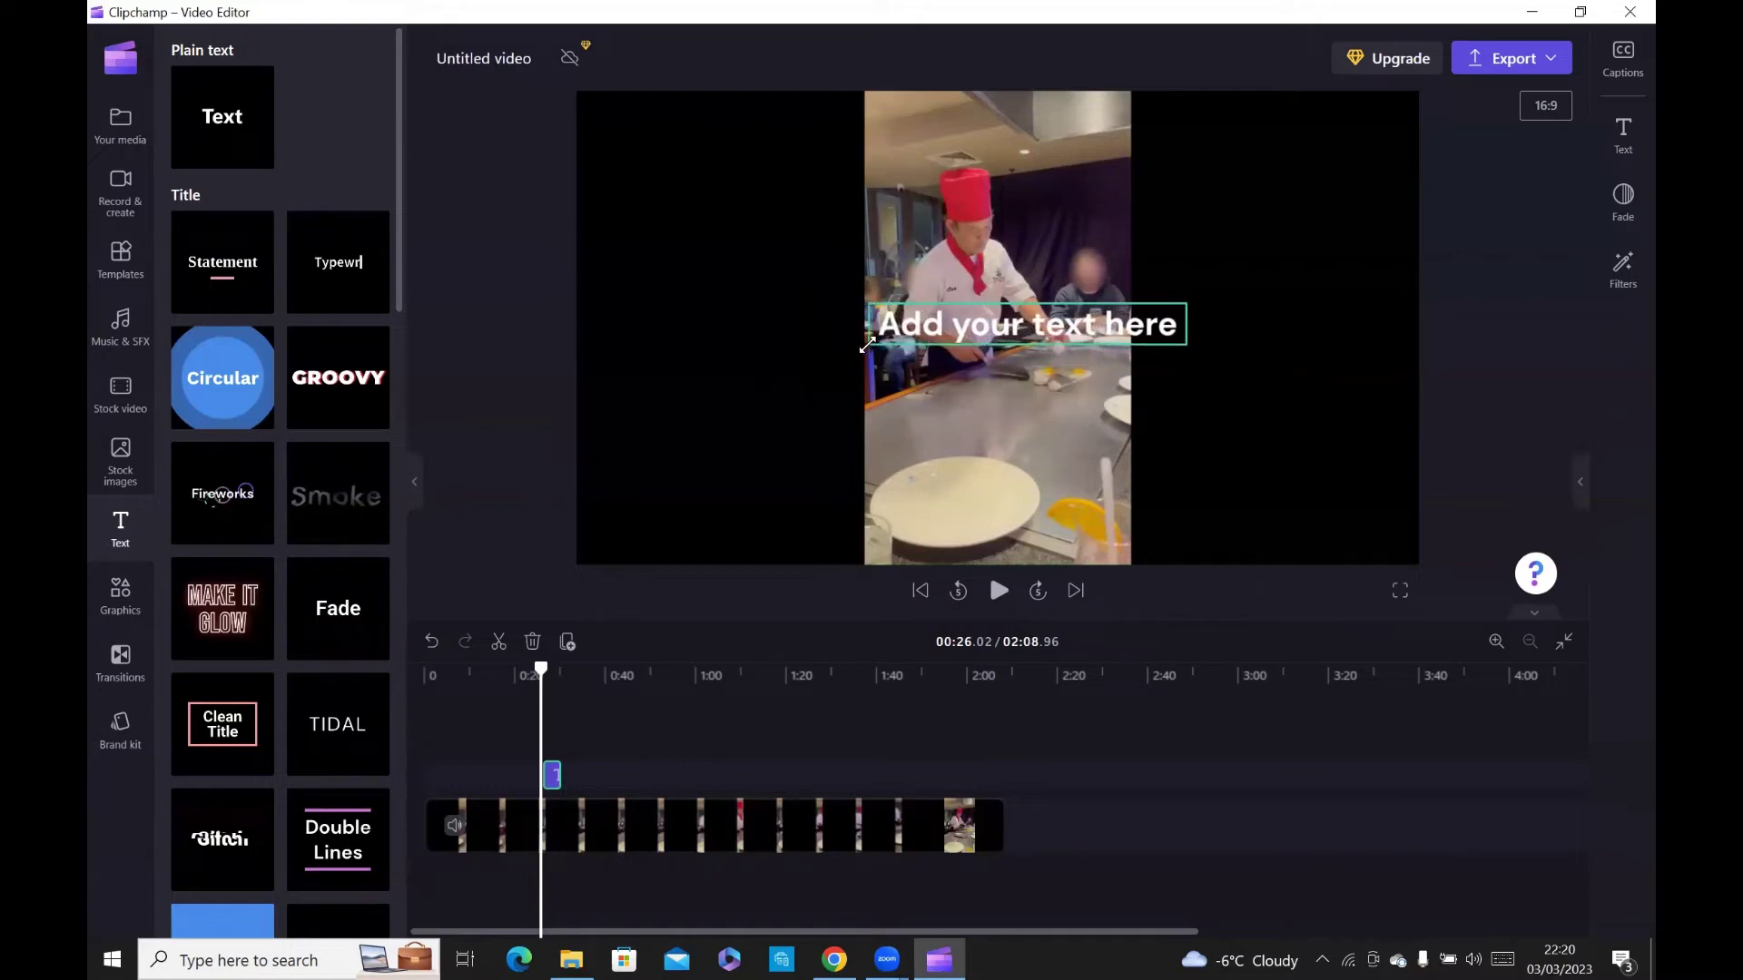
drag(1187, 343, 1131, 339)
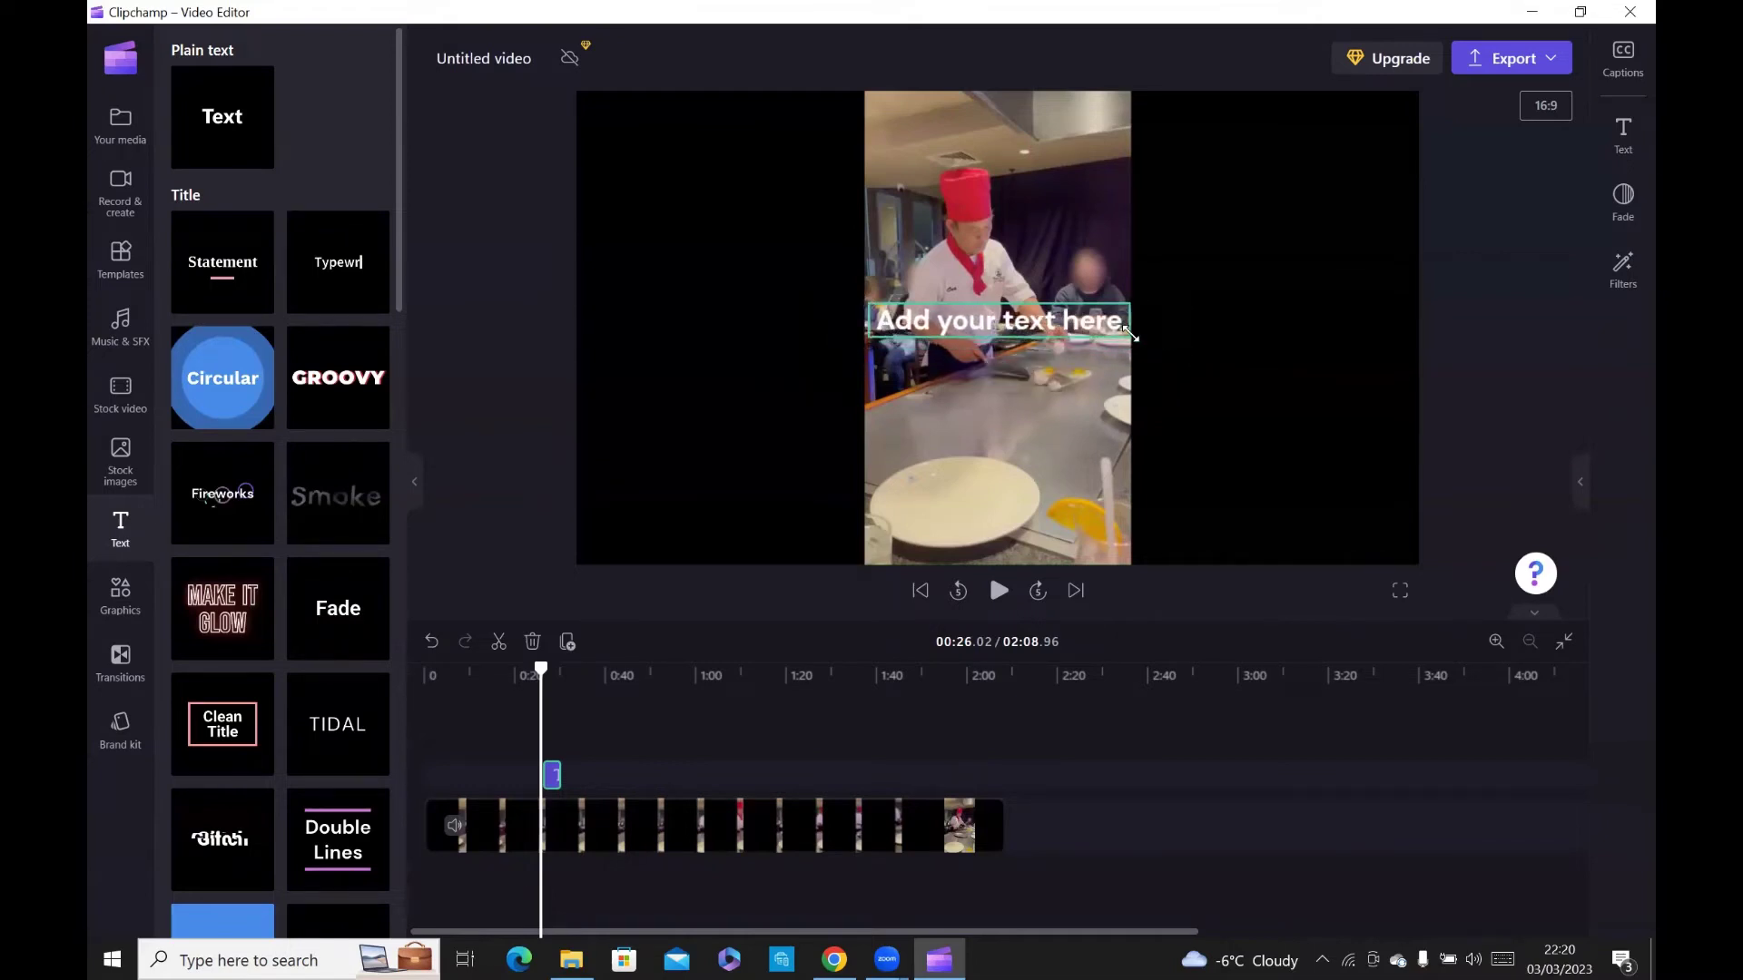
drag(1005, 315, 937, 148)
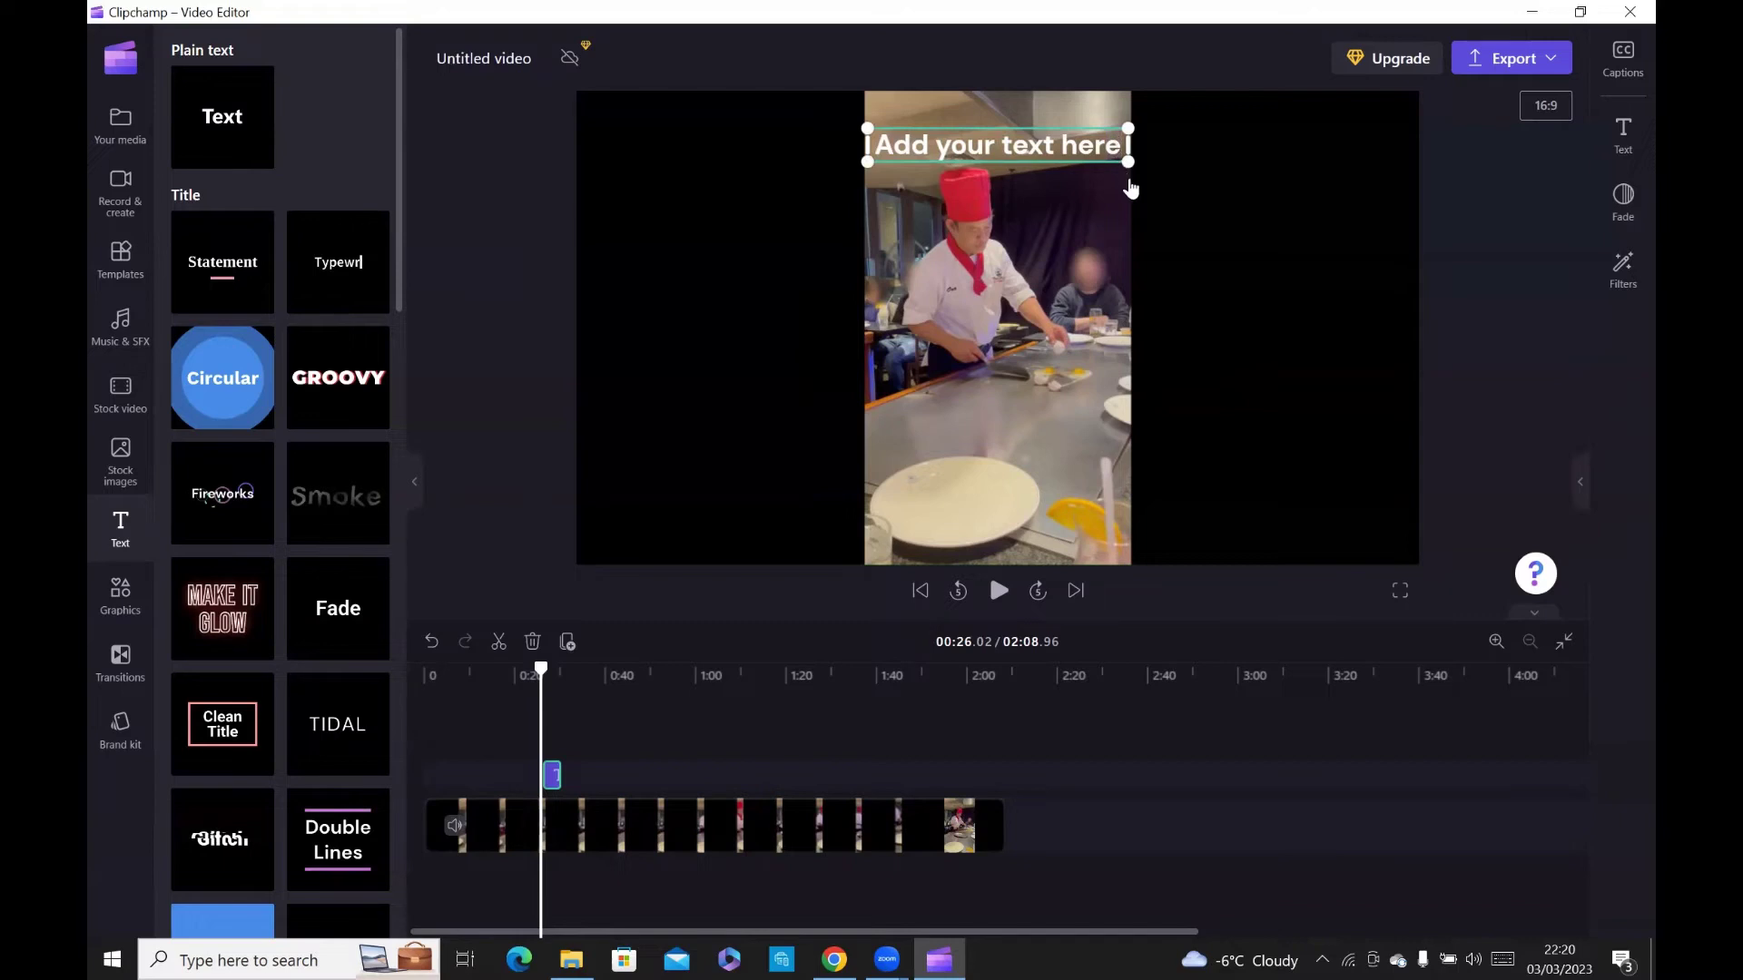
Replace the placeholder with 'Chef', fix the typo, and deselect the text box
key(BackSpace)
key(BackSpace)
key(BackSpace)
key(BackSpace)
key(BackSpace)
key(BackSpace)
key(BackSpace)
key(BackSpace)
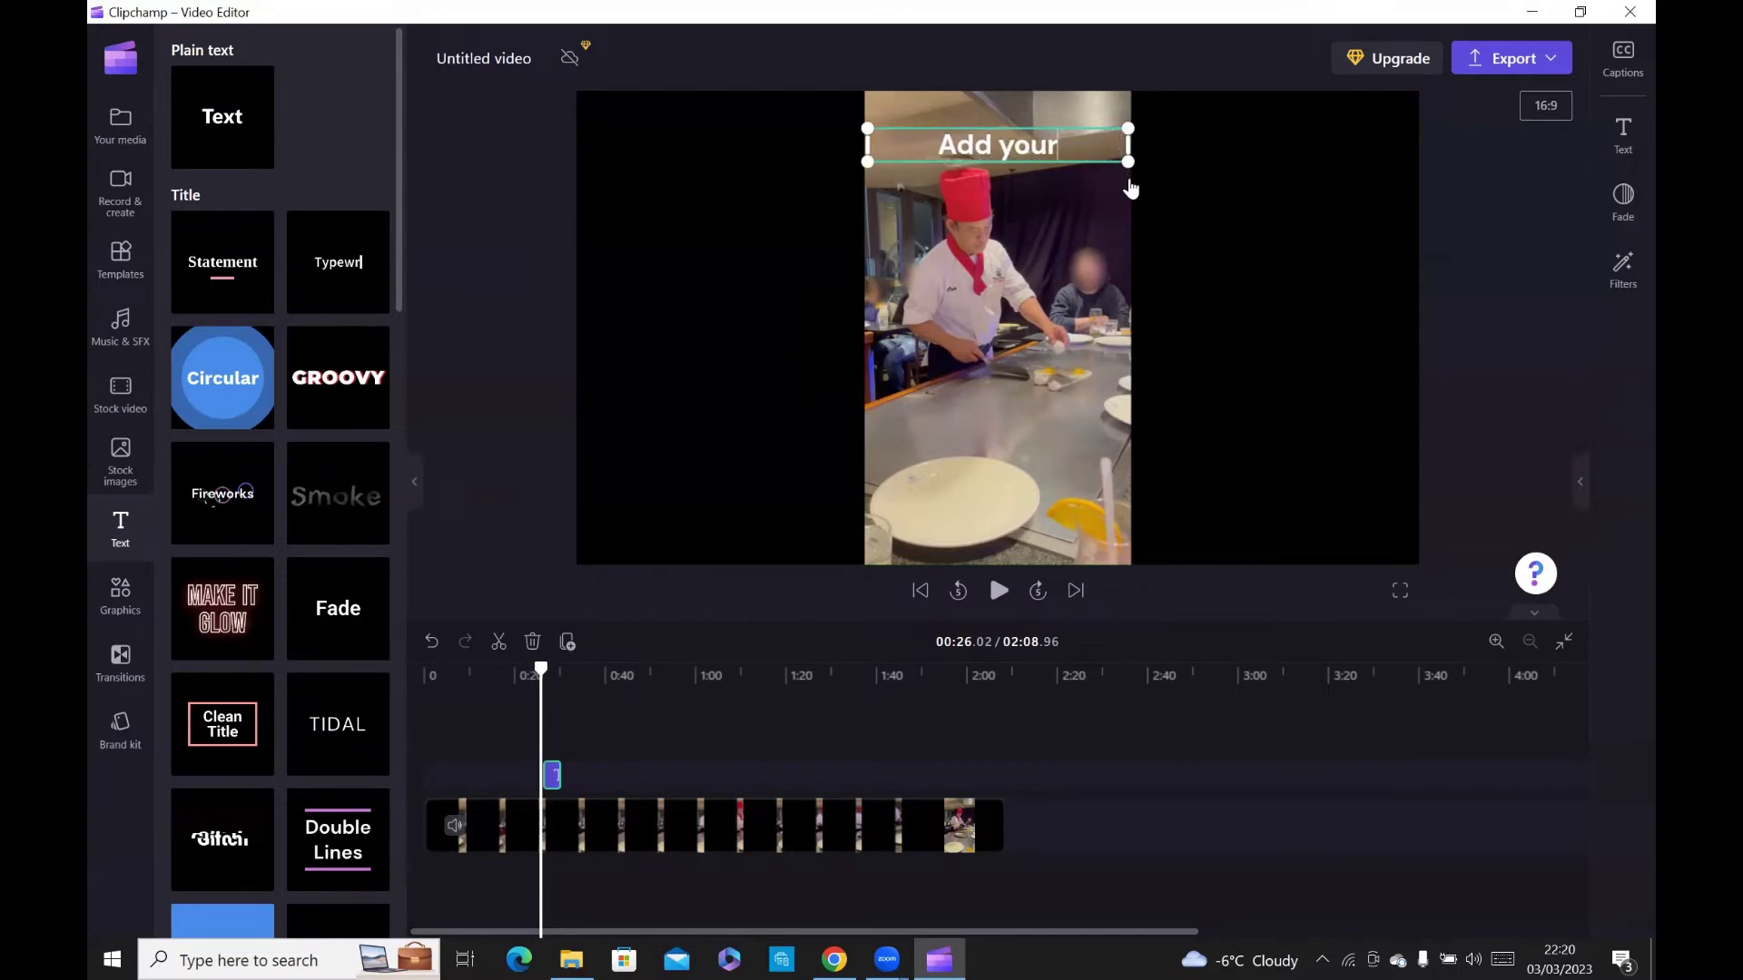
key(BackSpace)
key(BackSpace)
key(BackSpace)
key(BackSpace)
key(BackSpace)
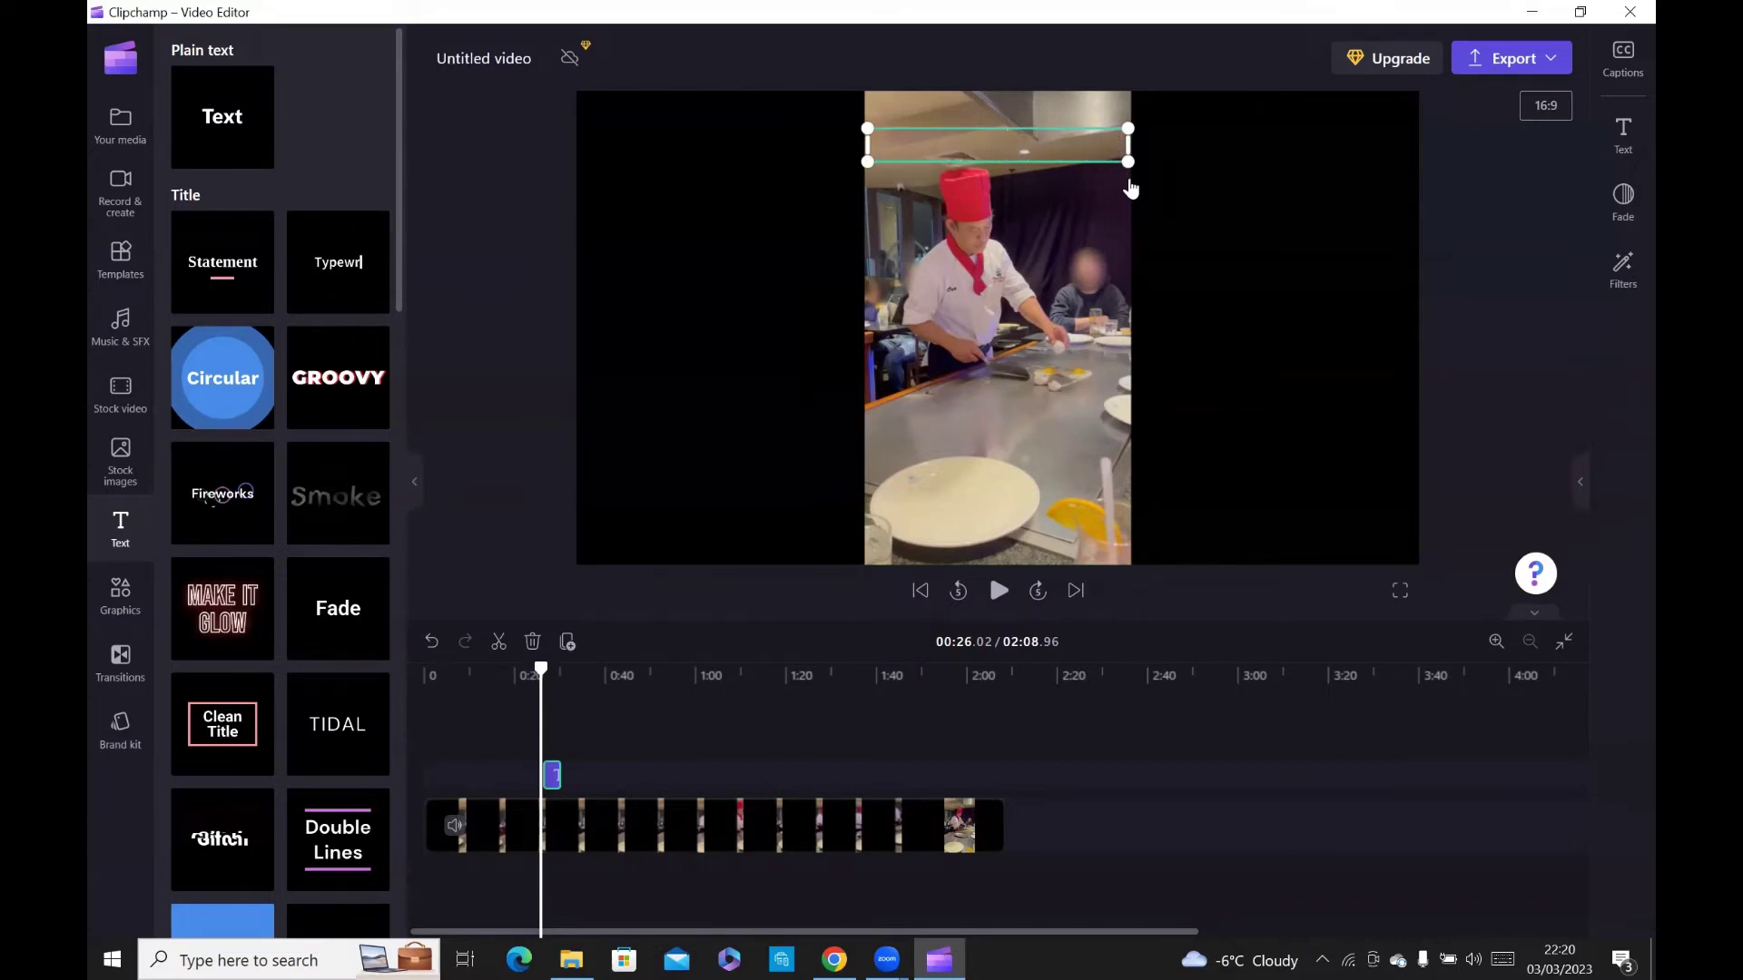
text(Chi)
text(e)
key(BackSpace)
text(ef)
click(1100, 192)
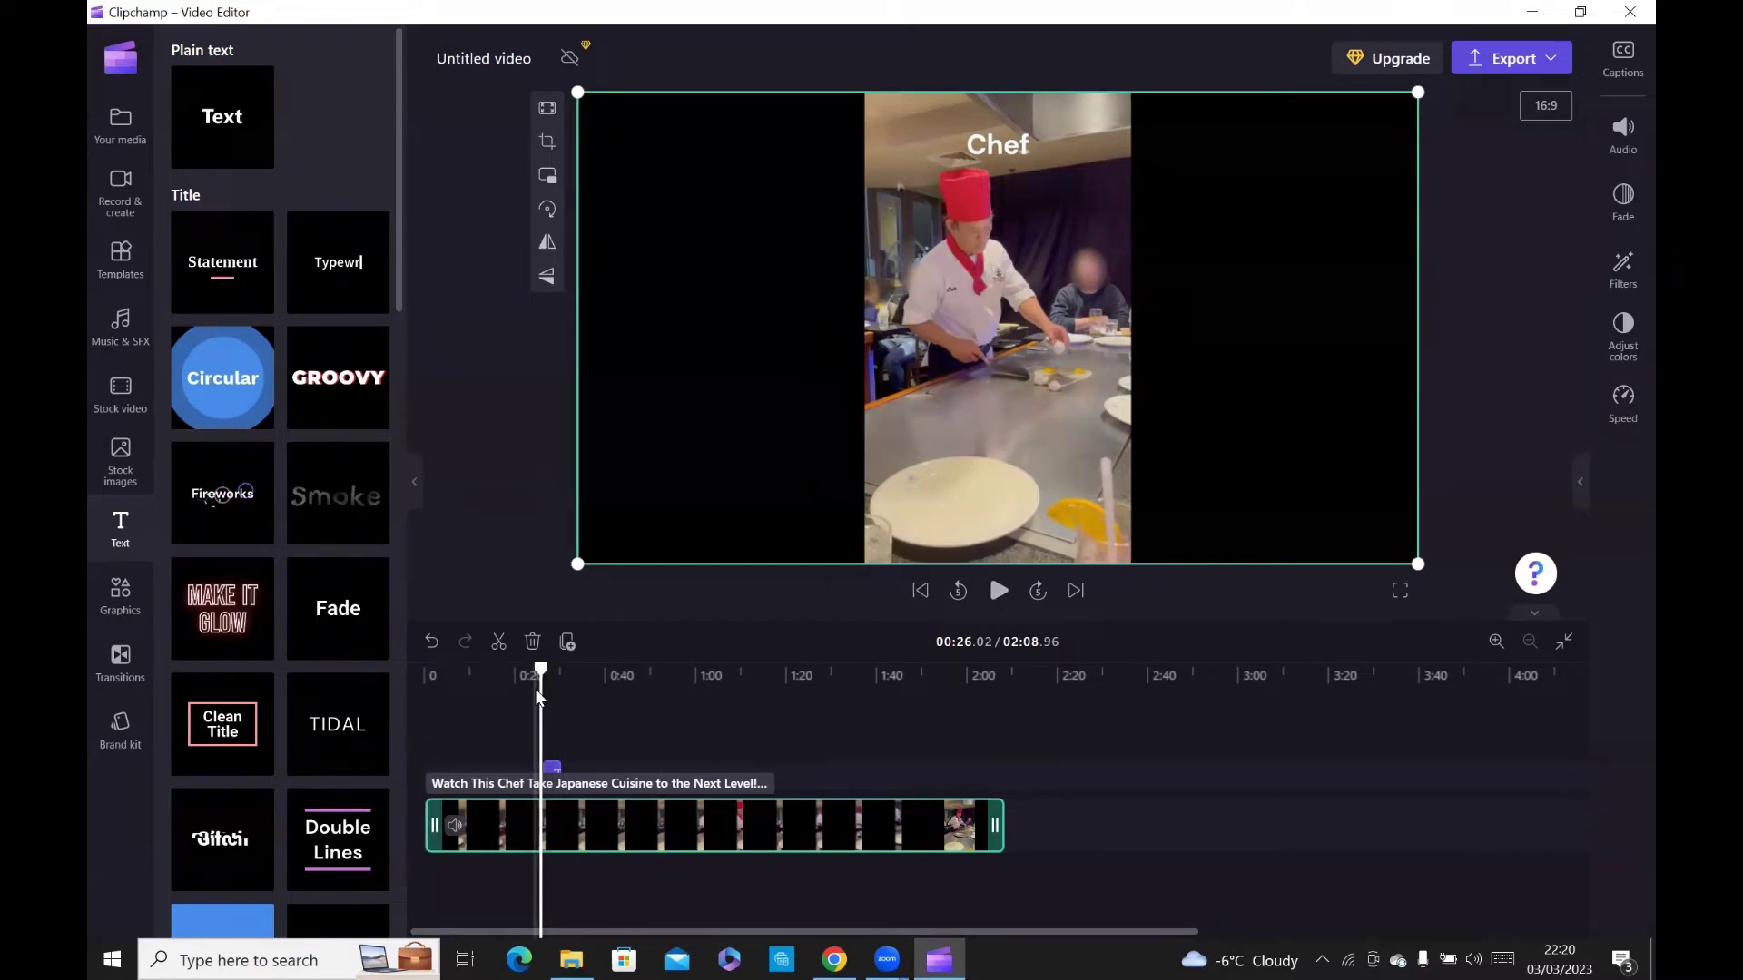
drag(539, 675, 518, 676)
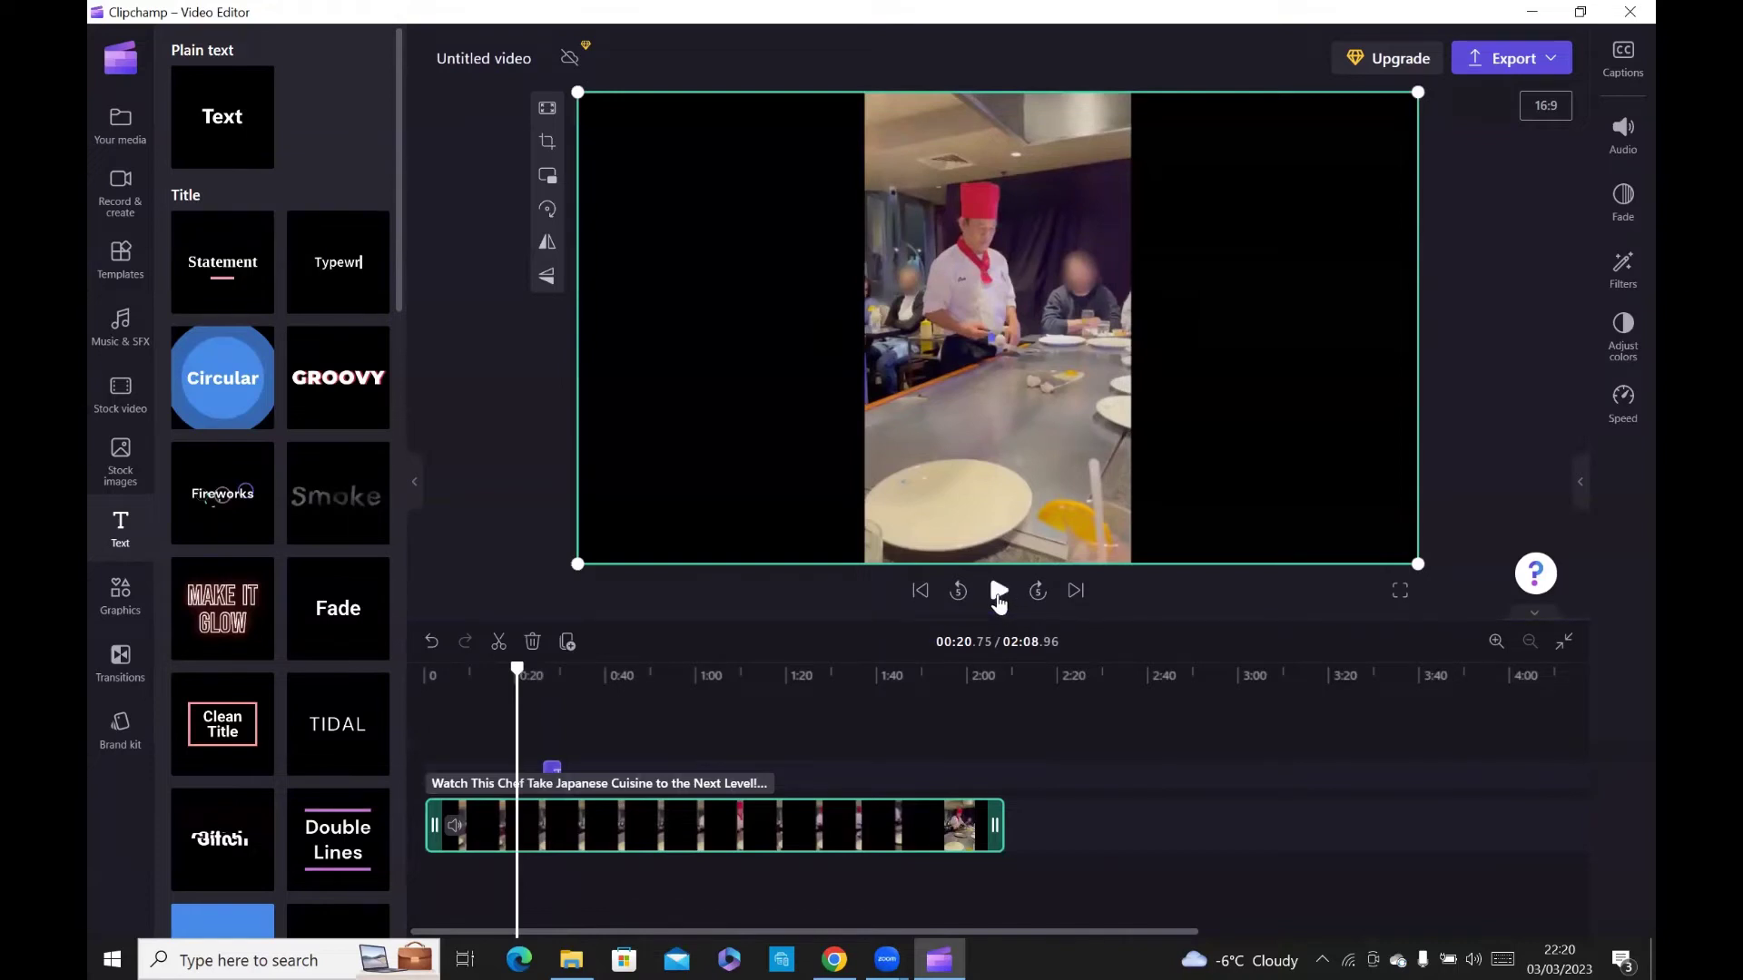
click(1000, 591)
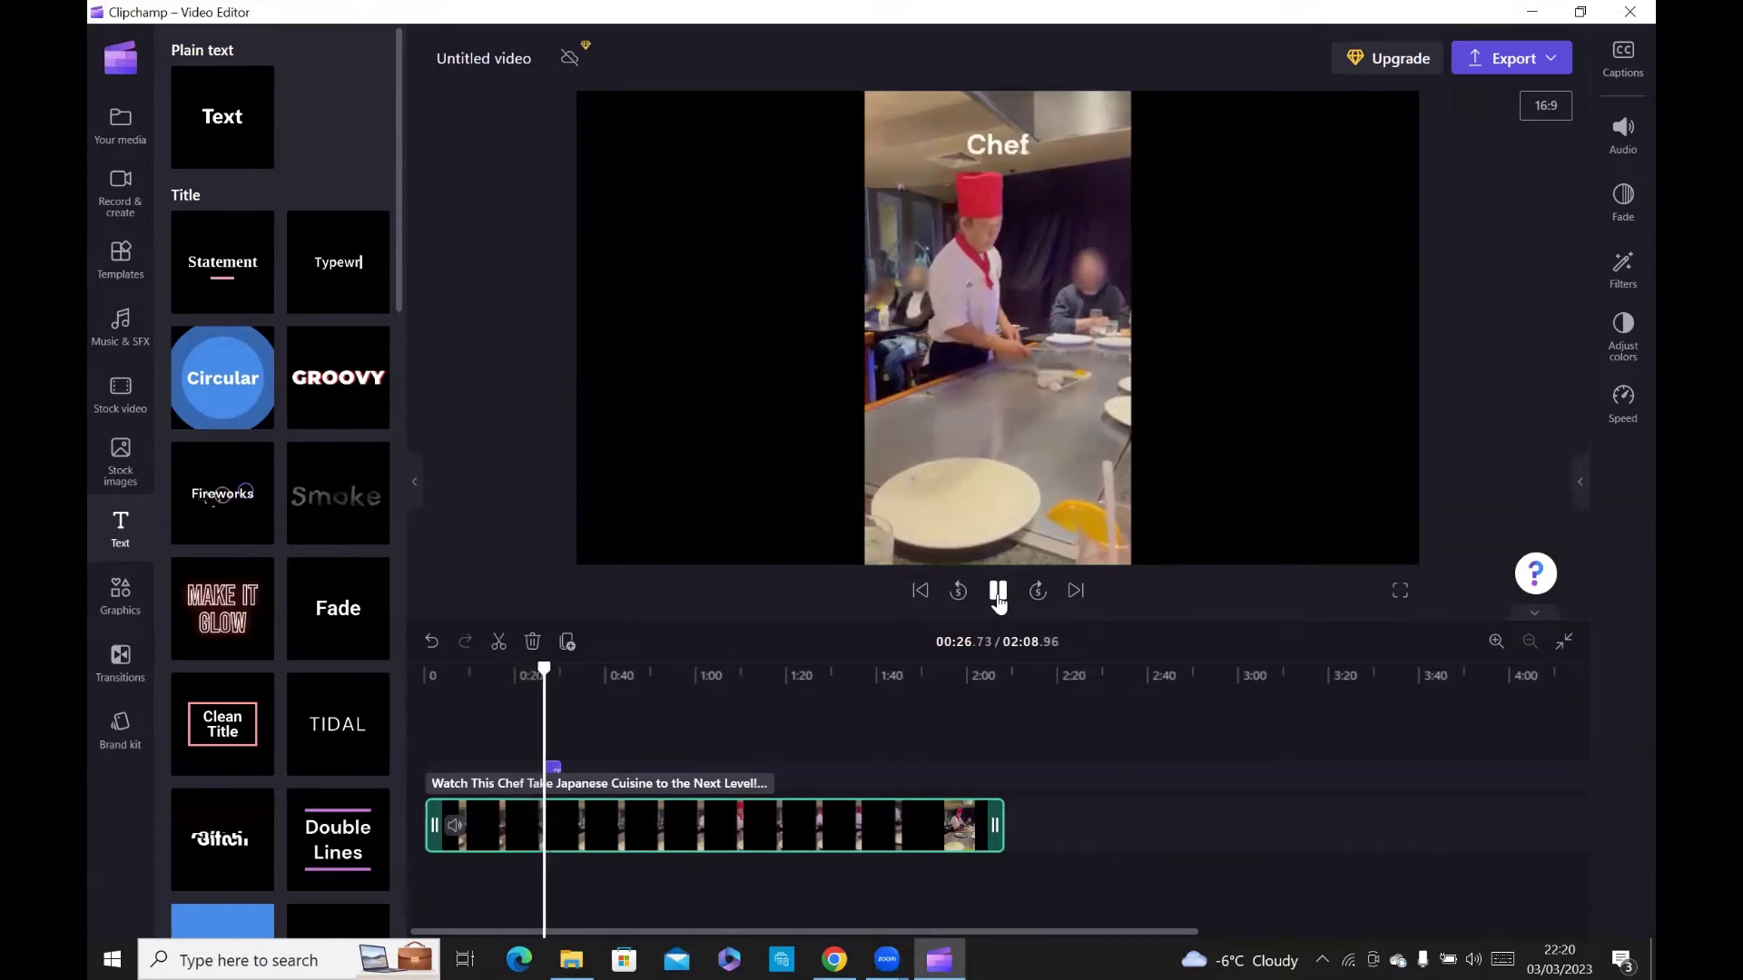
click(913, 417)
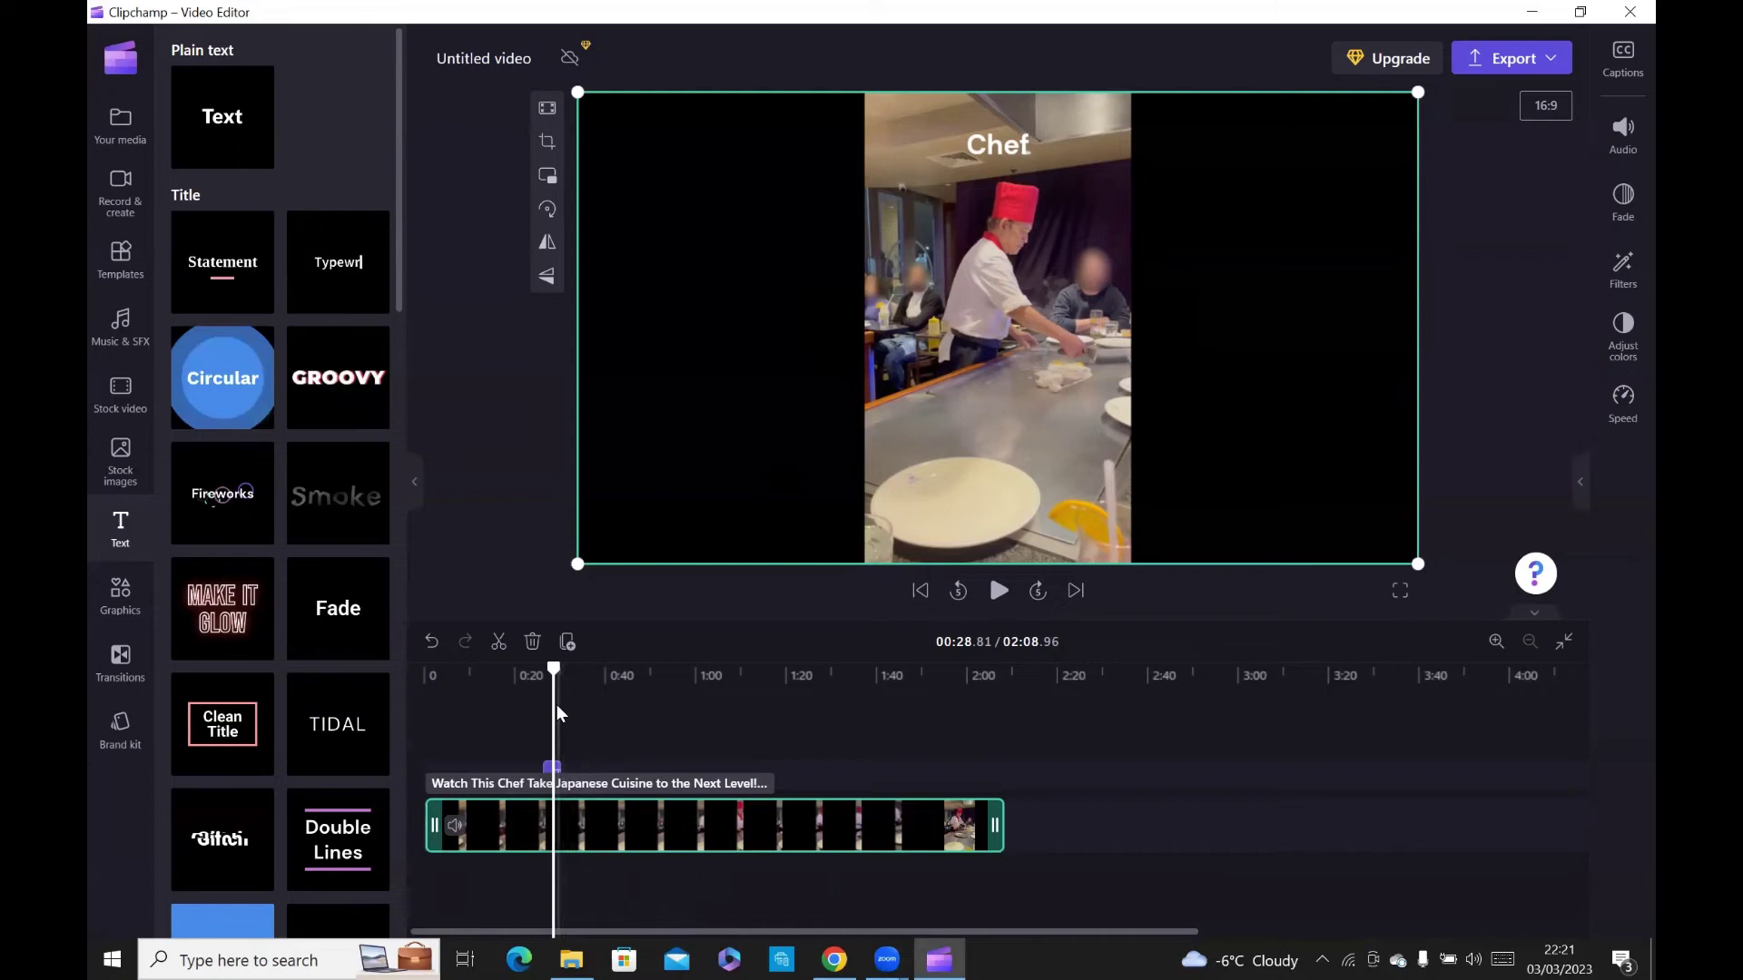
Add a GROOVY title around 0:43, shrink and centre it, then play and pause to preview
drag(556, 704, 620, 709)
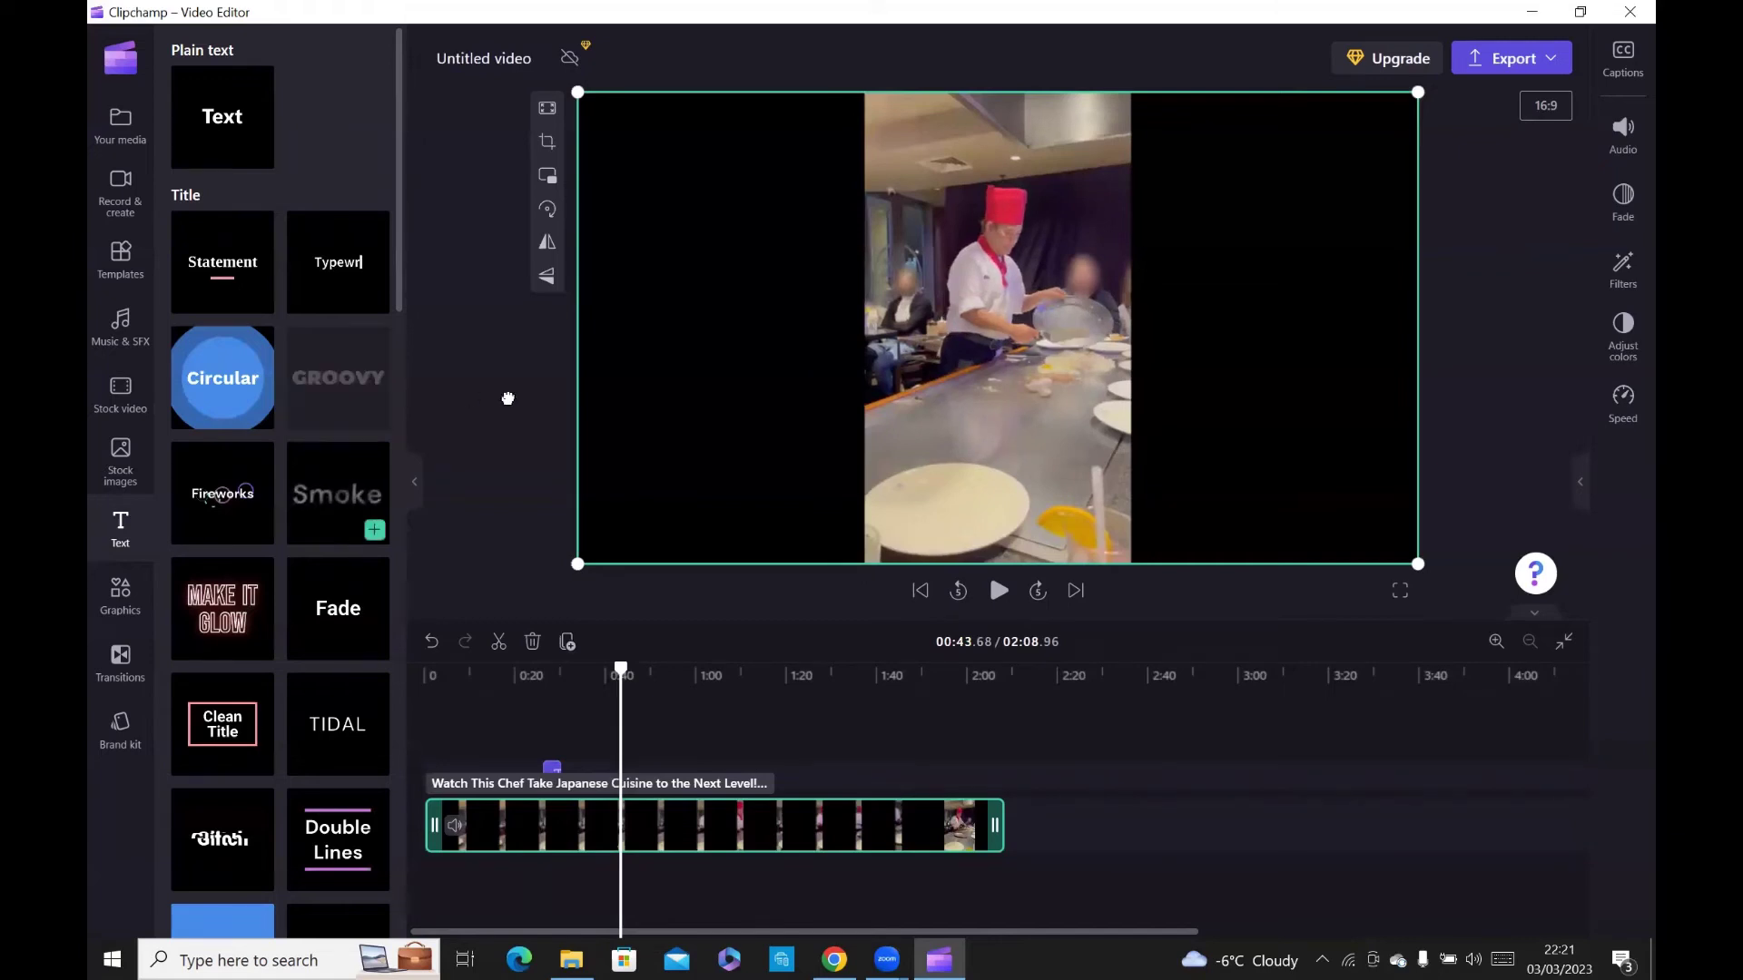
drag(338, 395, 1063, 372)
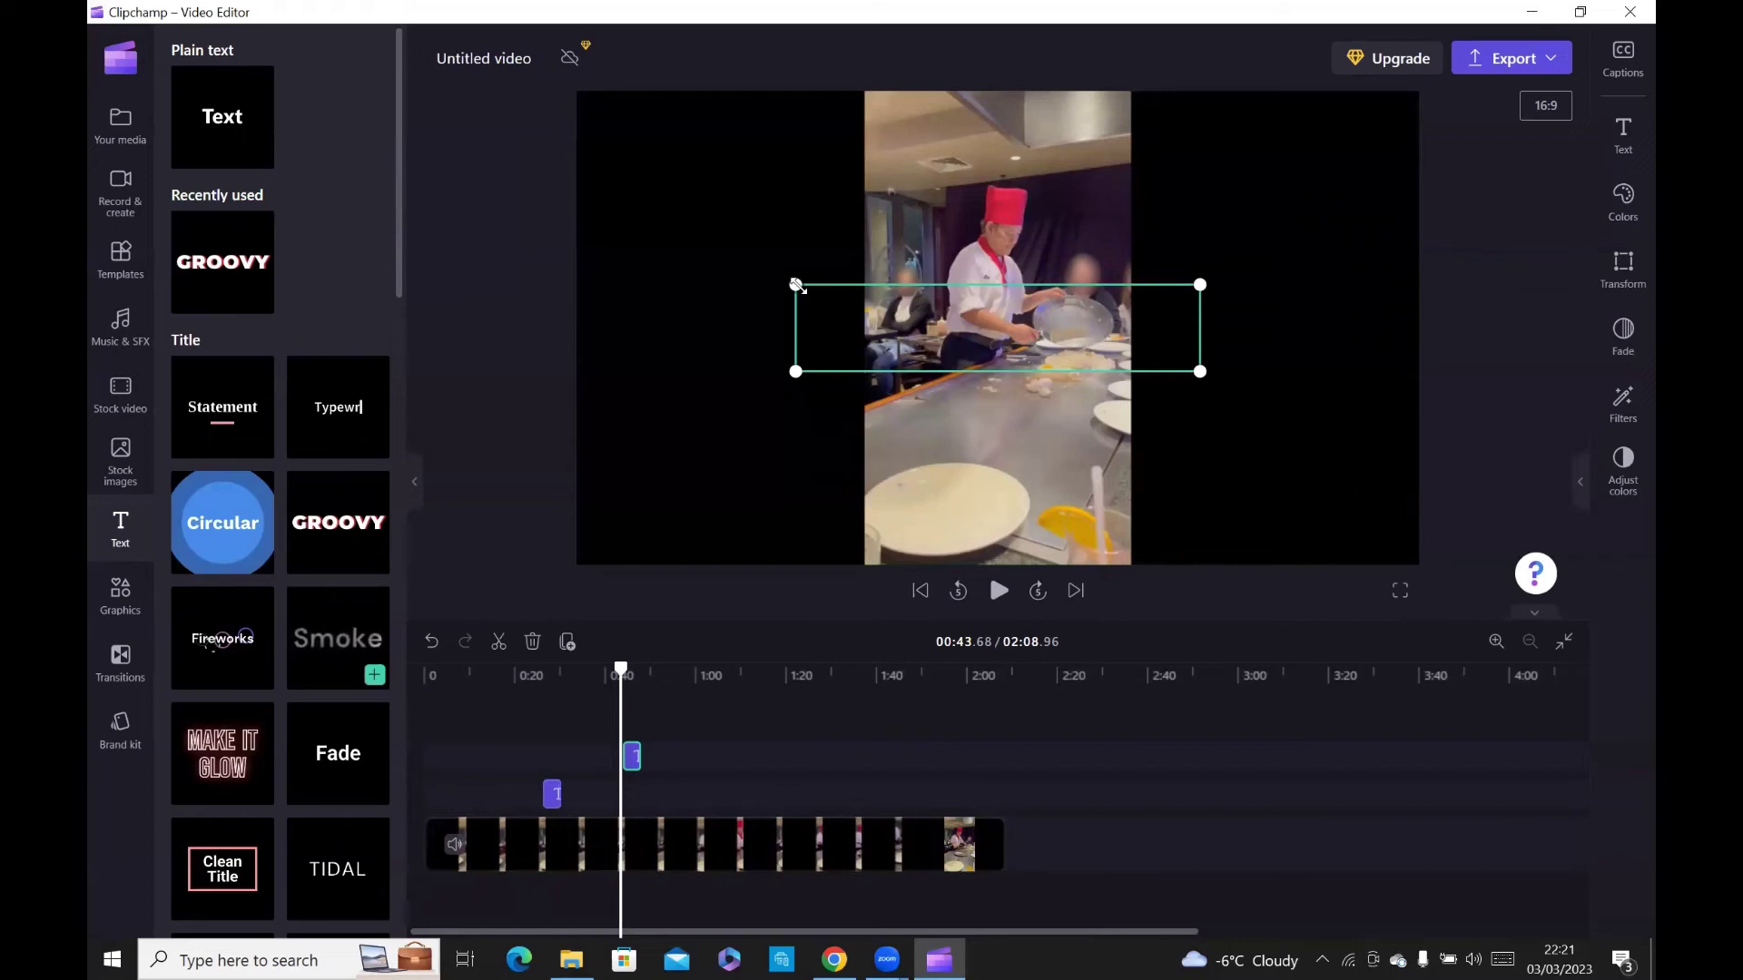
drag(797, 286, 893, 309)
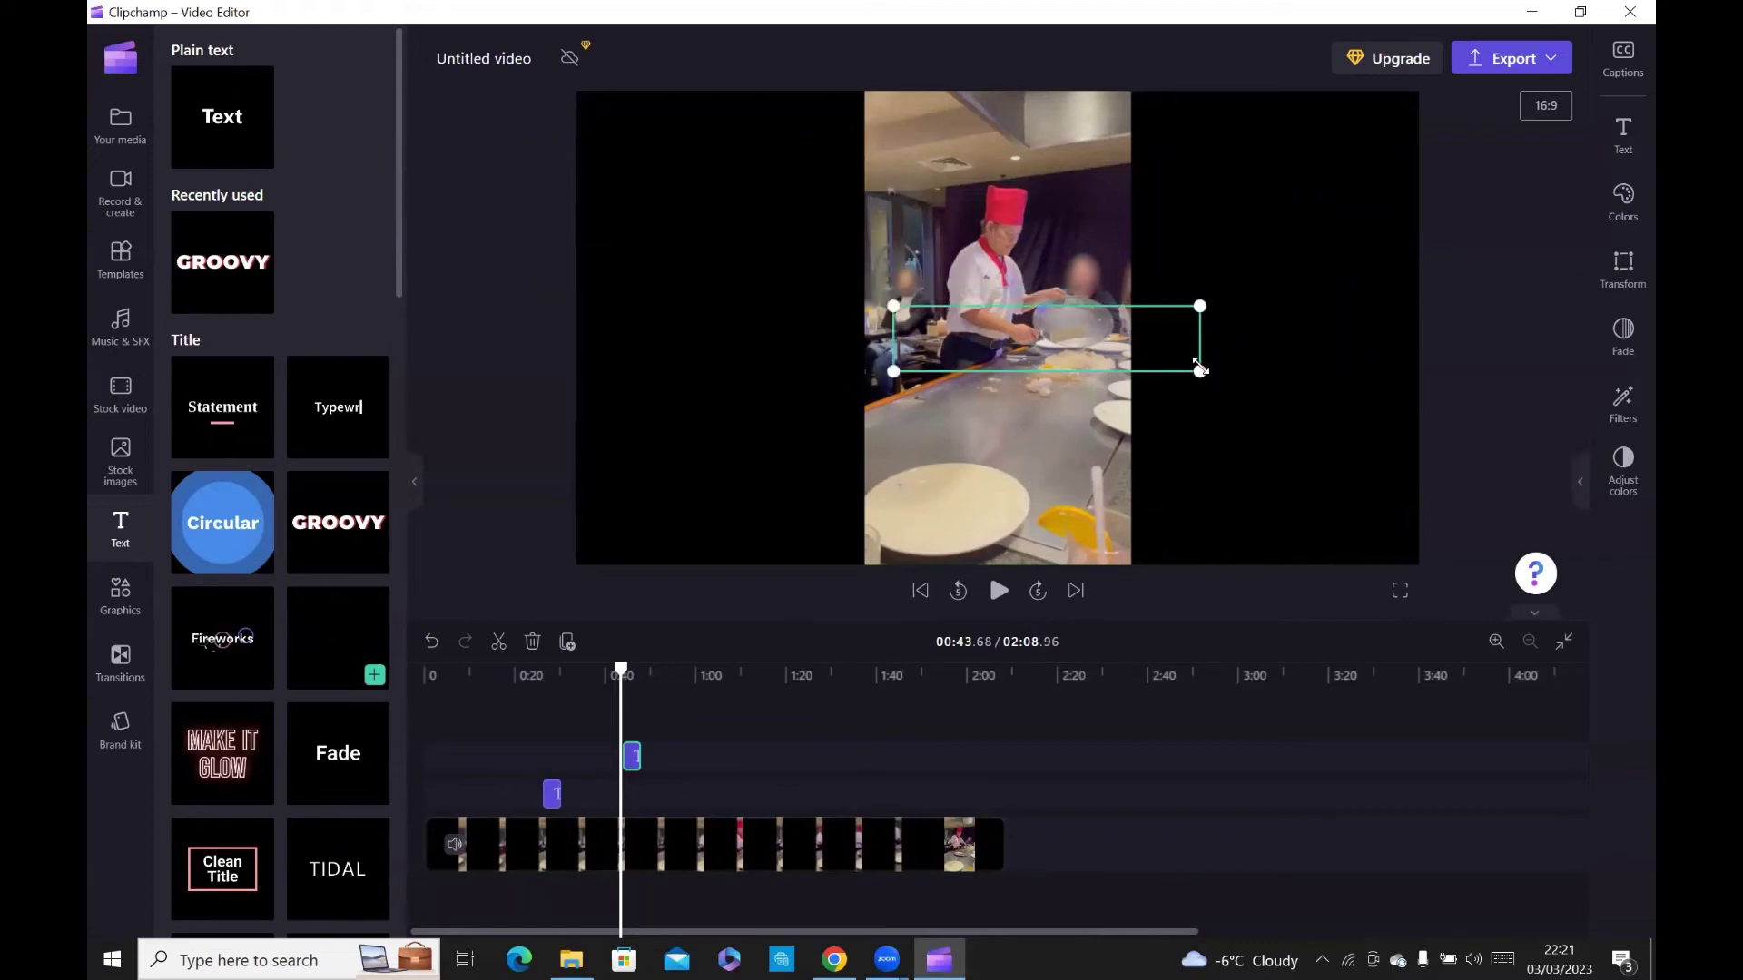
drag(1198, 368, 1131, 356)
mouse_move(1015, 333)
mouse_down()
mouse_move(953, 314)
mouse_move(1001, 328)
mouse_up()
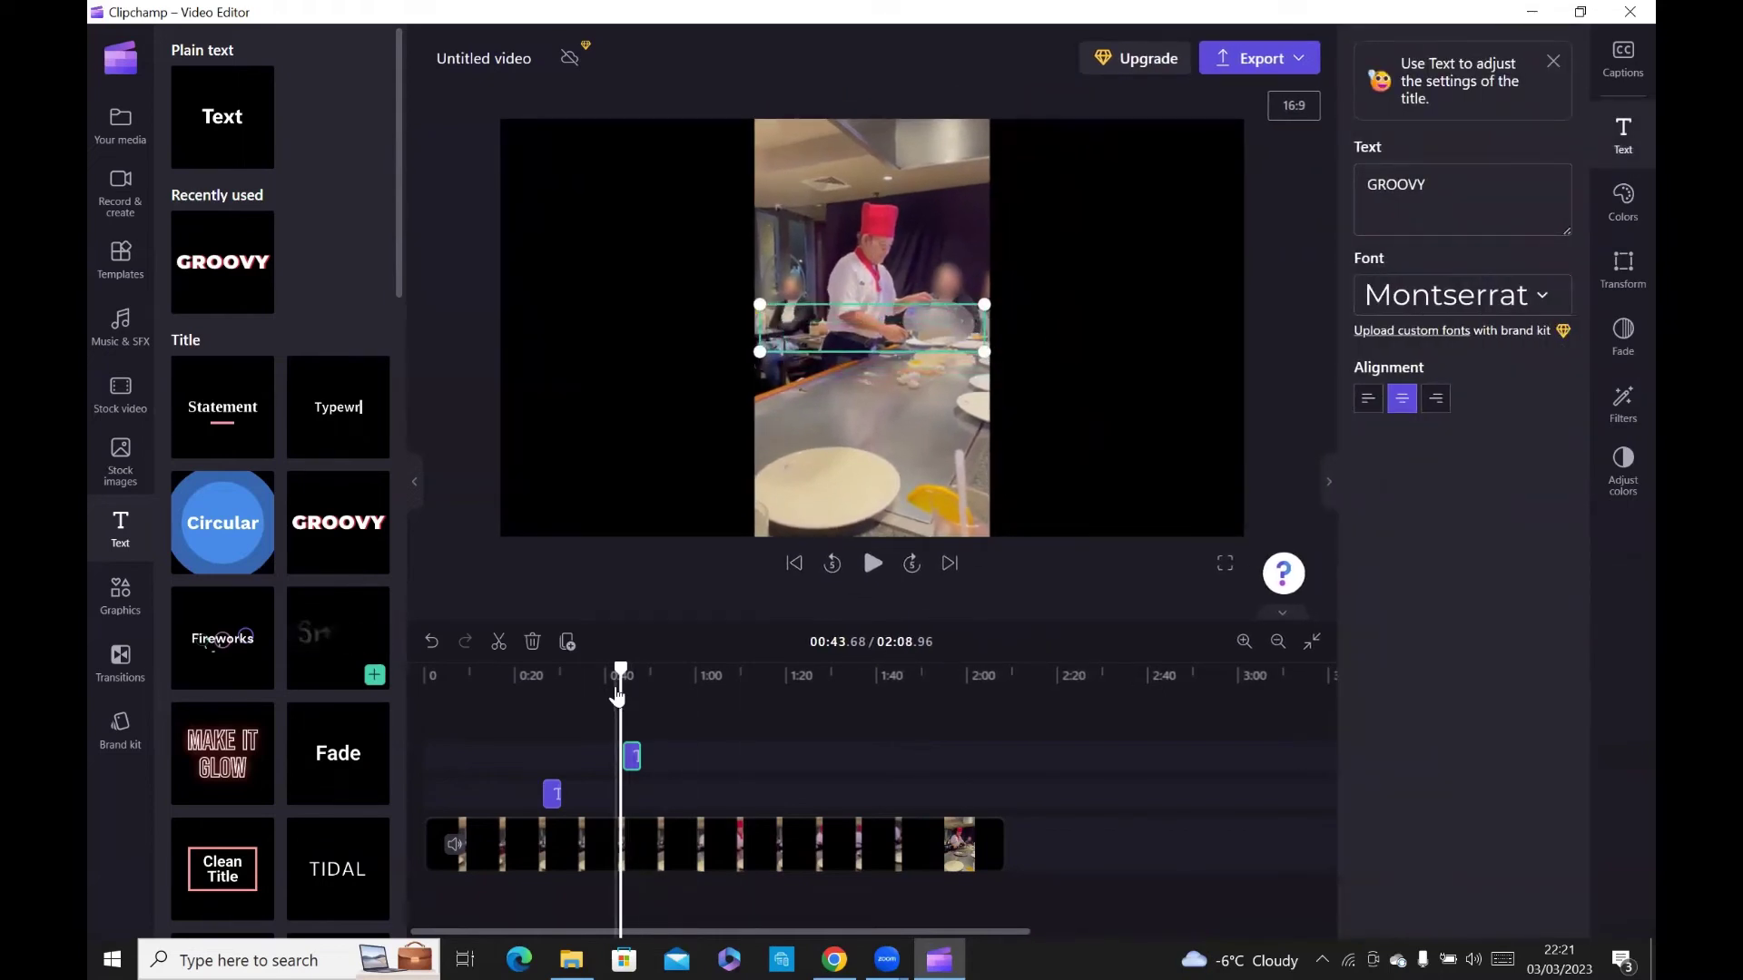
click(873, 563)
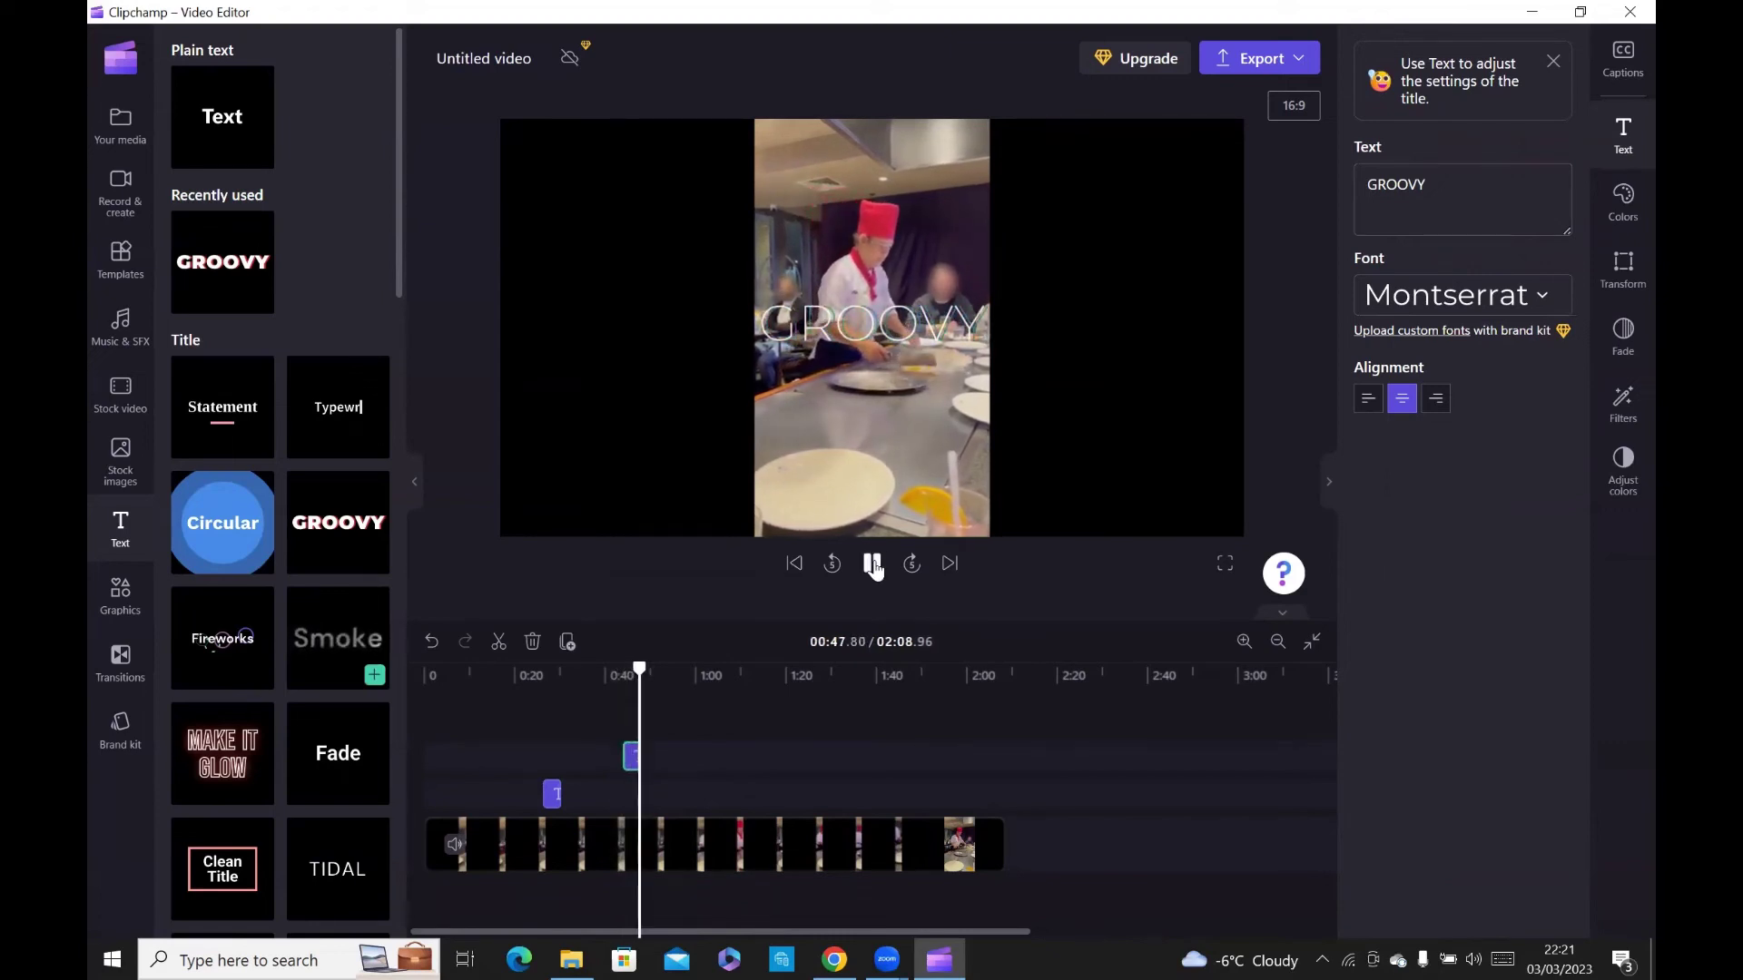
click(872, 561)
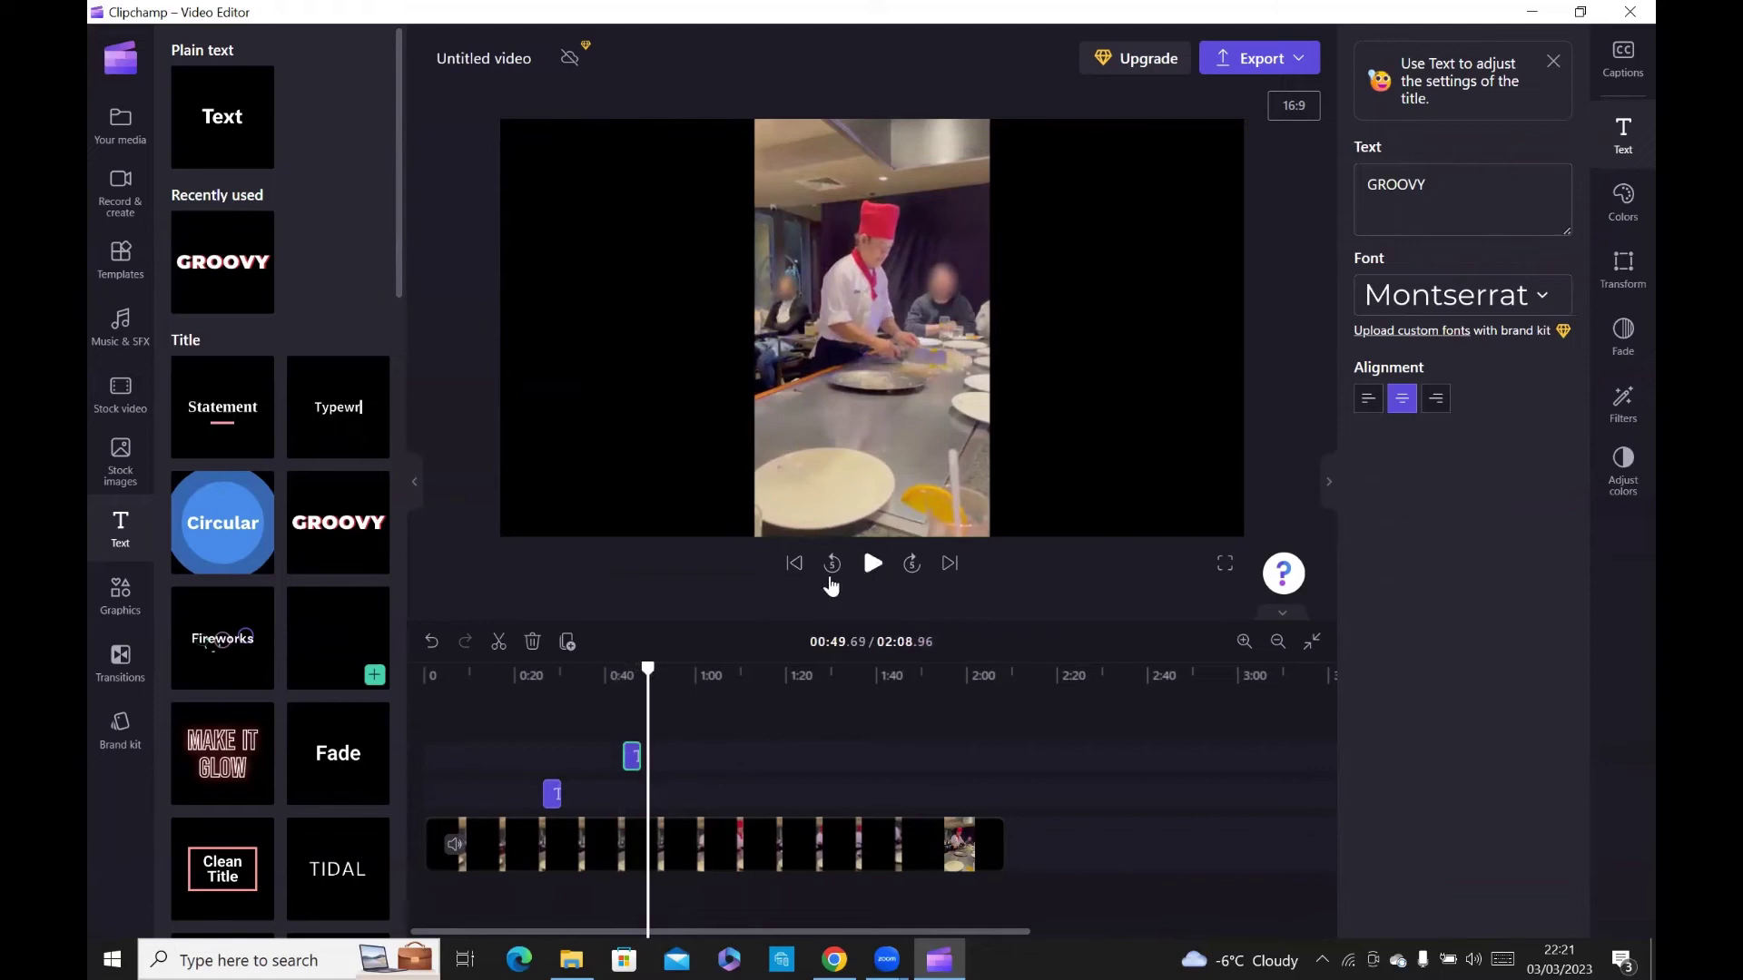
scroll(235, 419, down, 1)
scroll(234, 418, down, 10)
scroll(235, 418, down, 5)
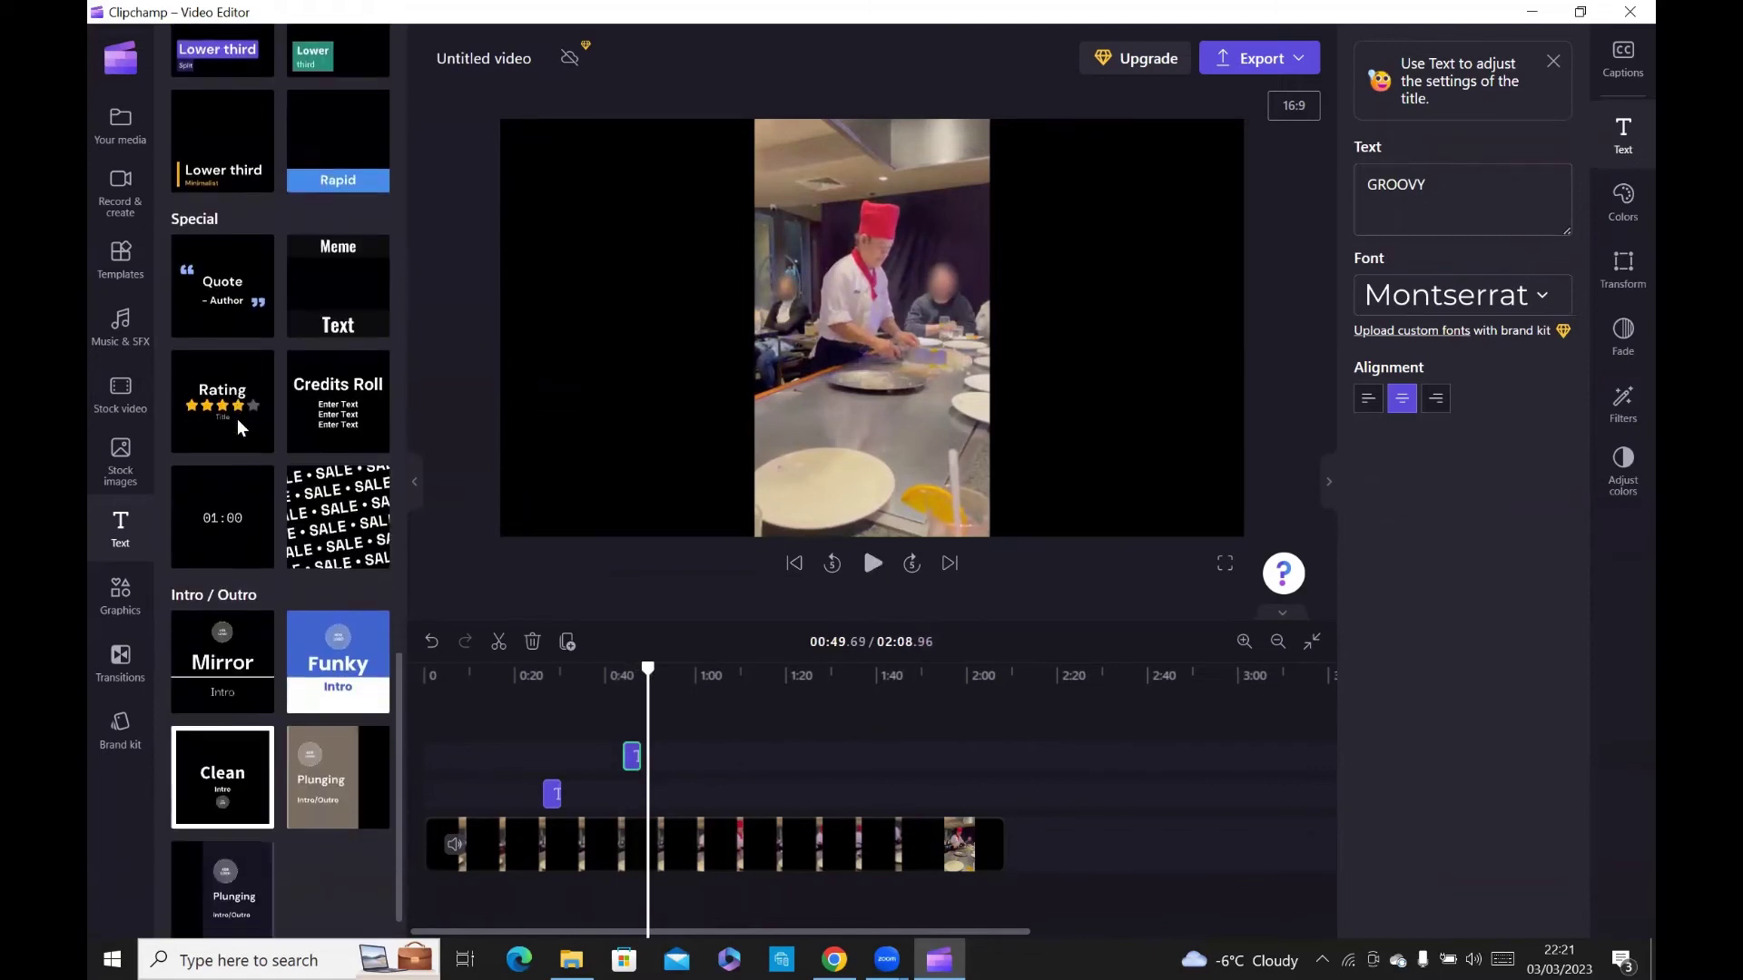
scroll(235, 418, up, 5)
scroll(241, 427, up, 10)
scroll(240, 428, up, 2)
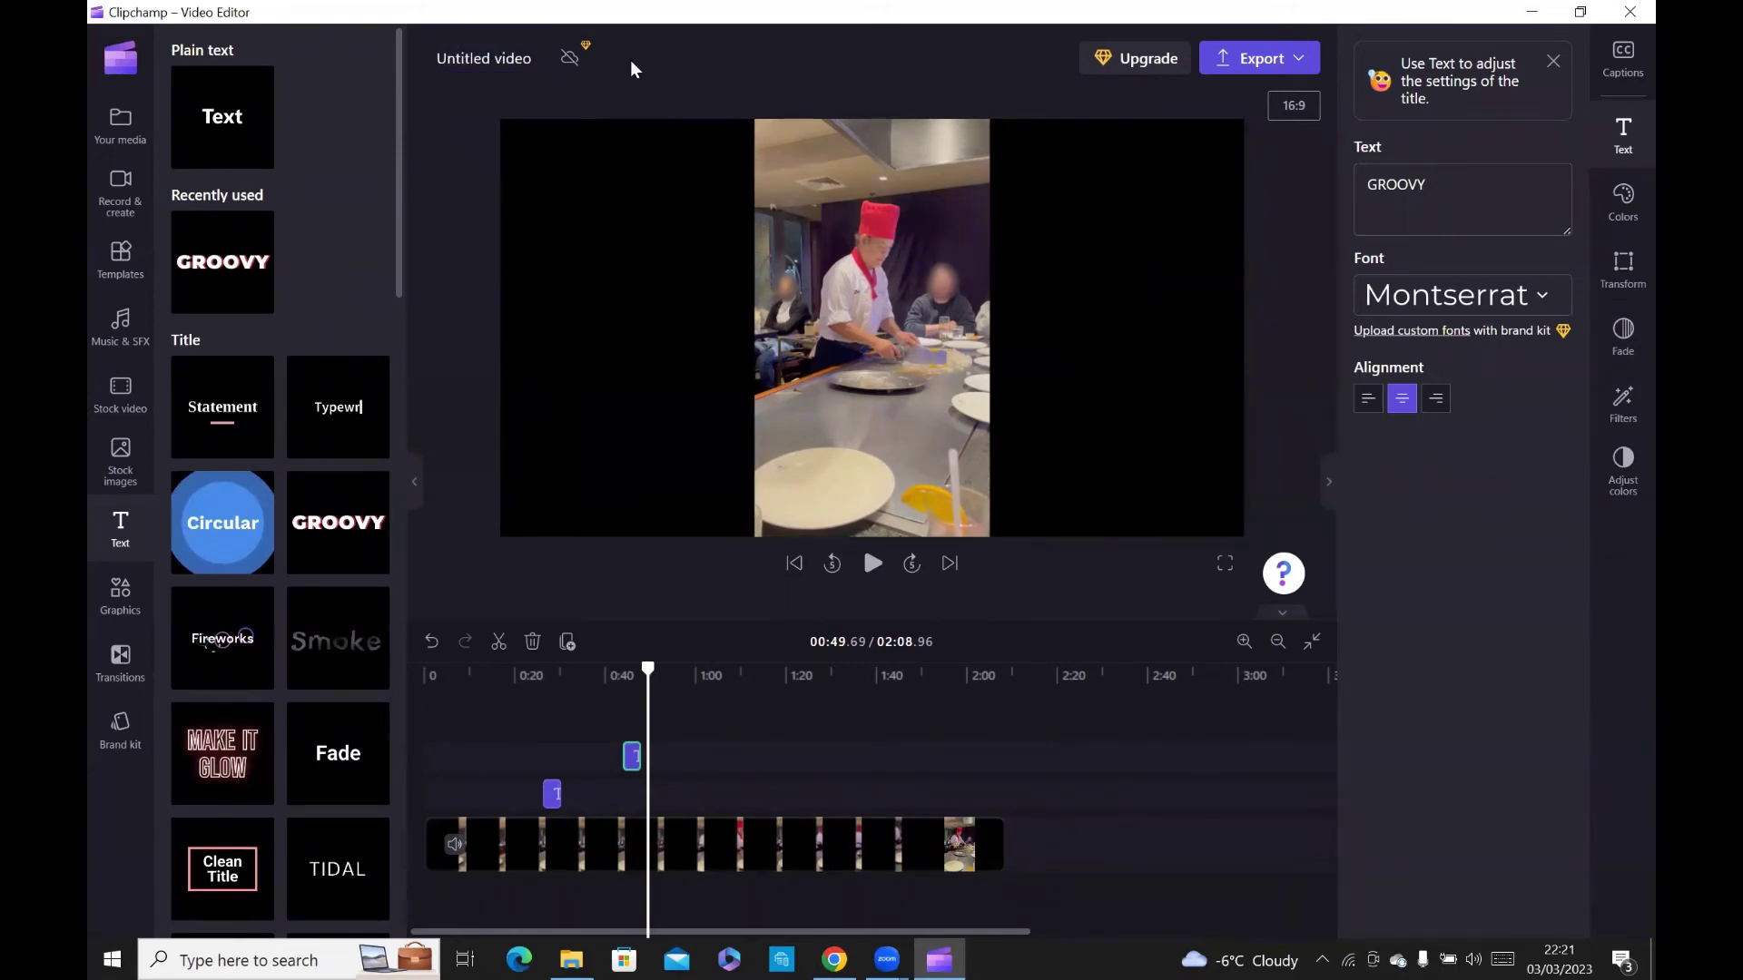
Export the edited chef video, choosing 720p from the quality options
click(1273, 44)
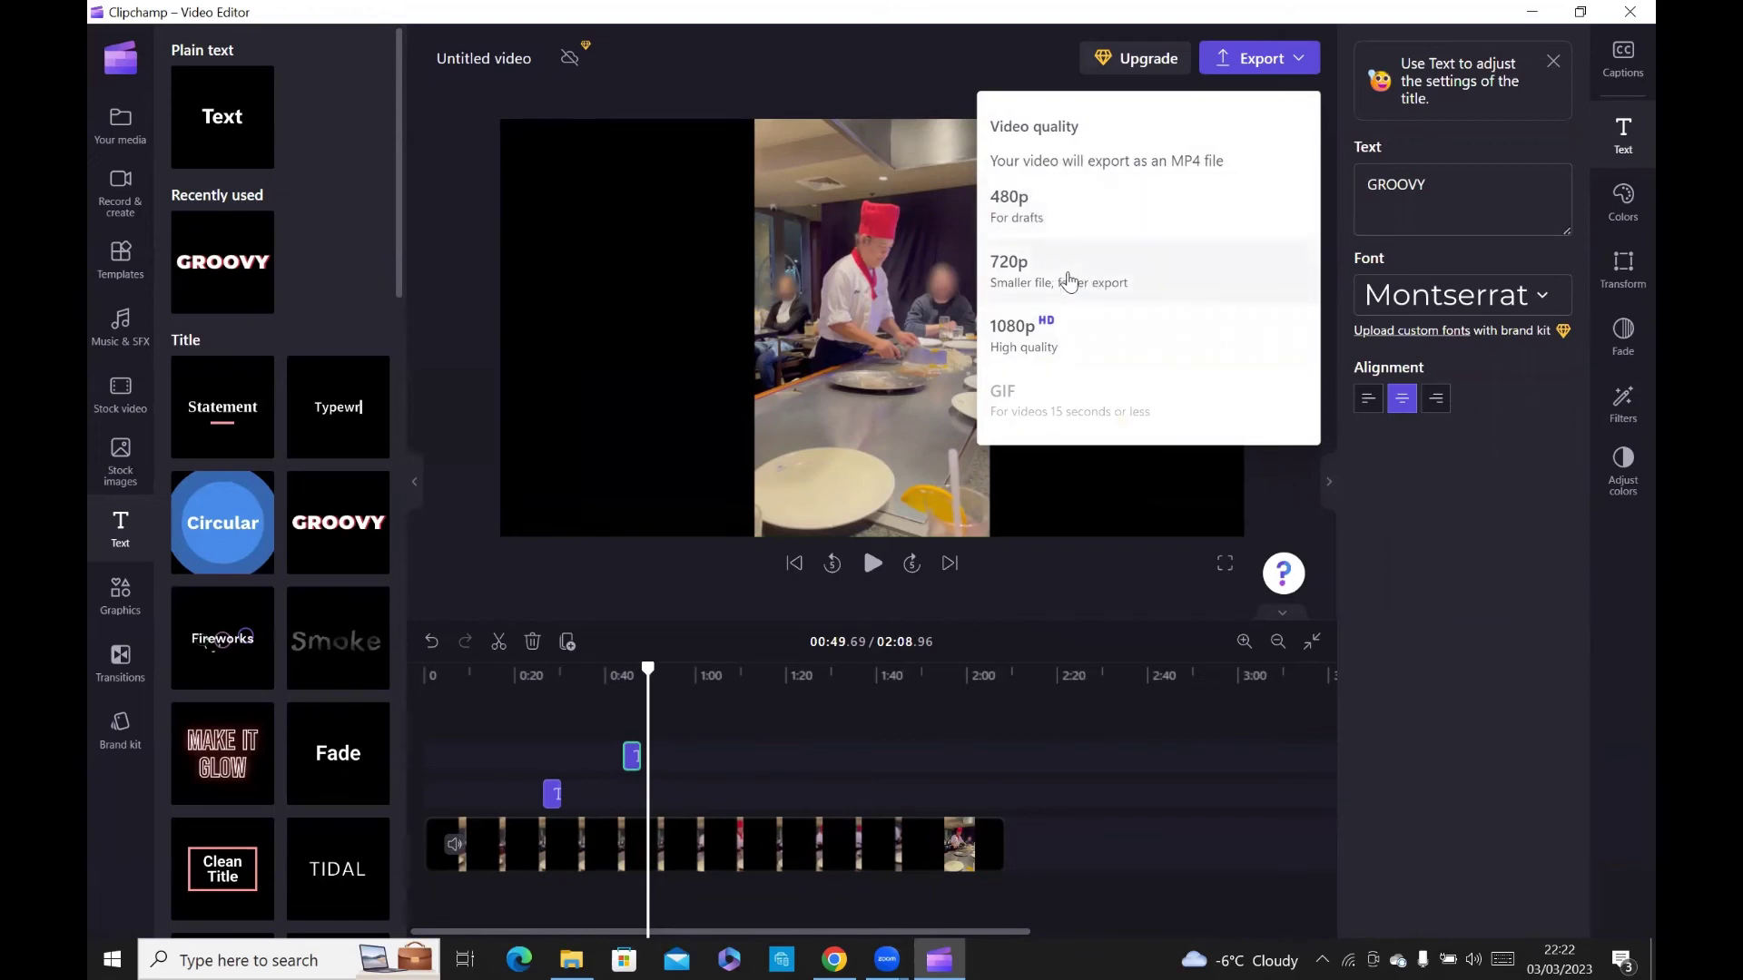
click(1062, 280)
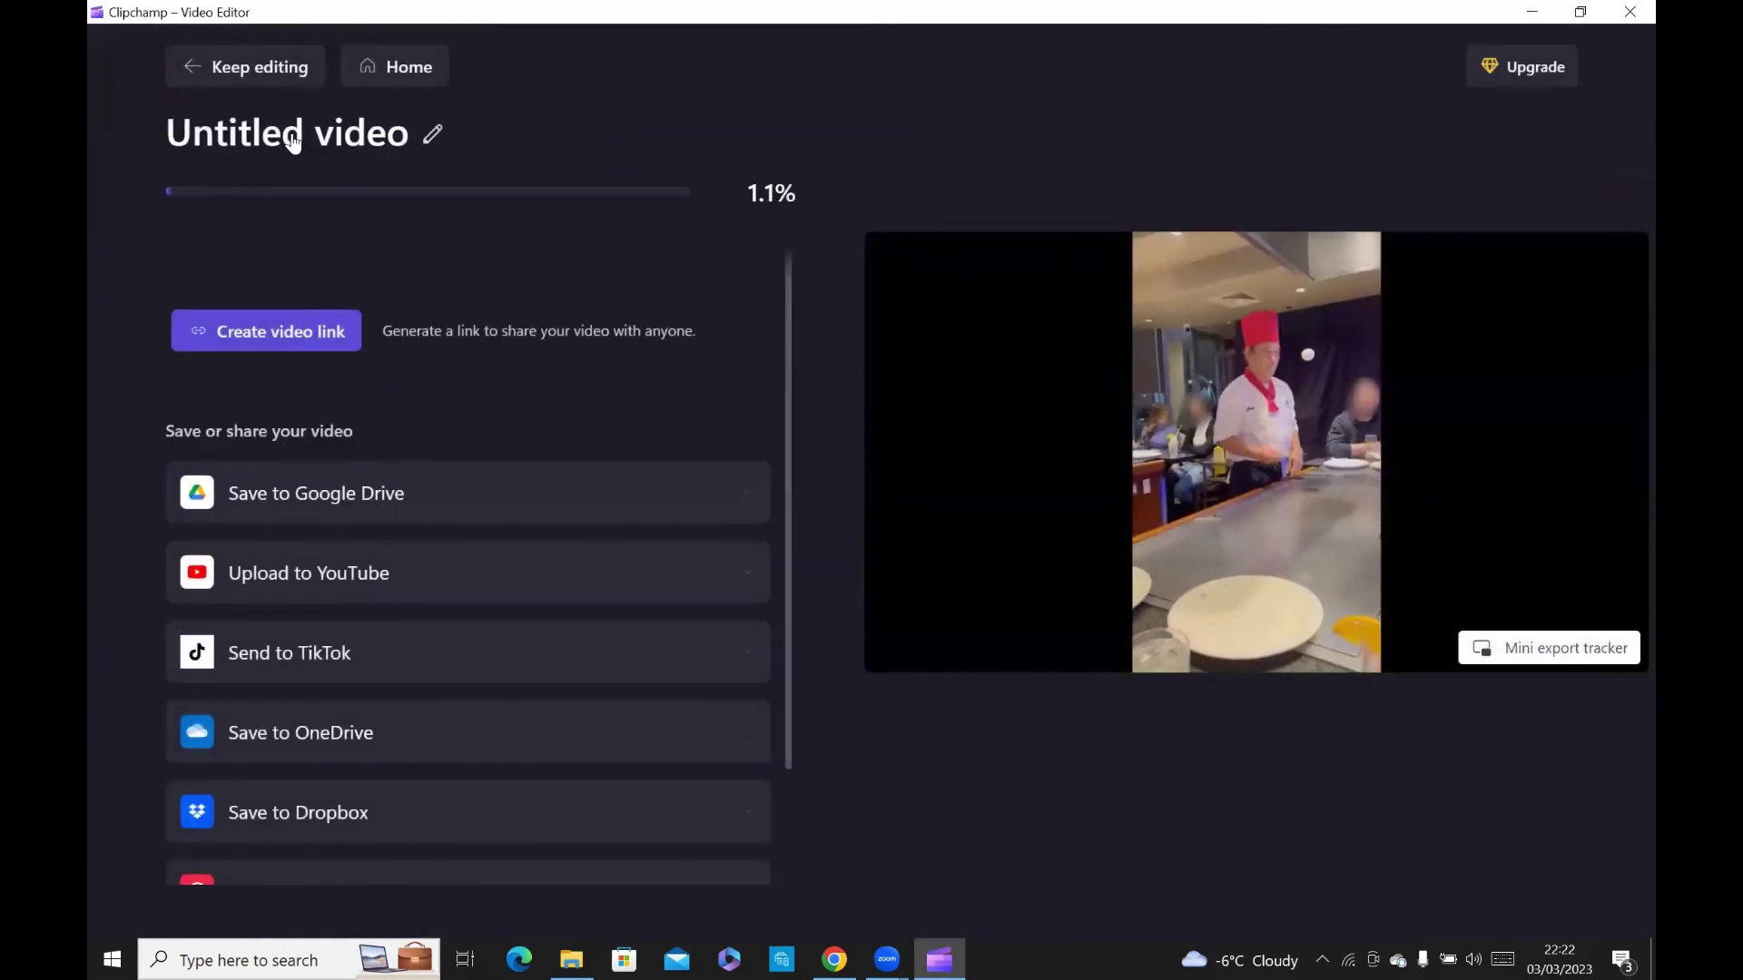
Begin renaming the 'Untitled video' title while the export renders
click(297, 131)
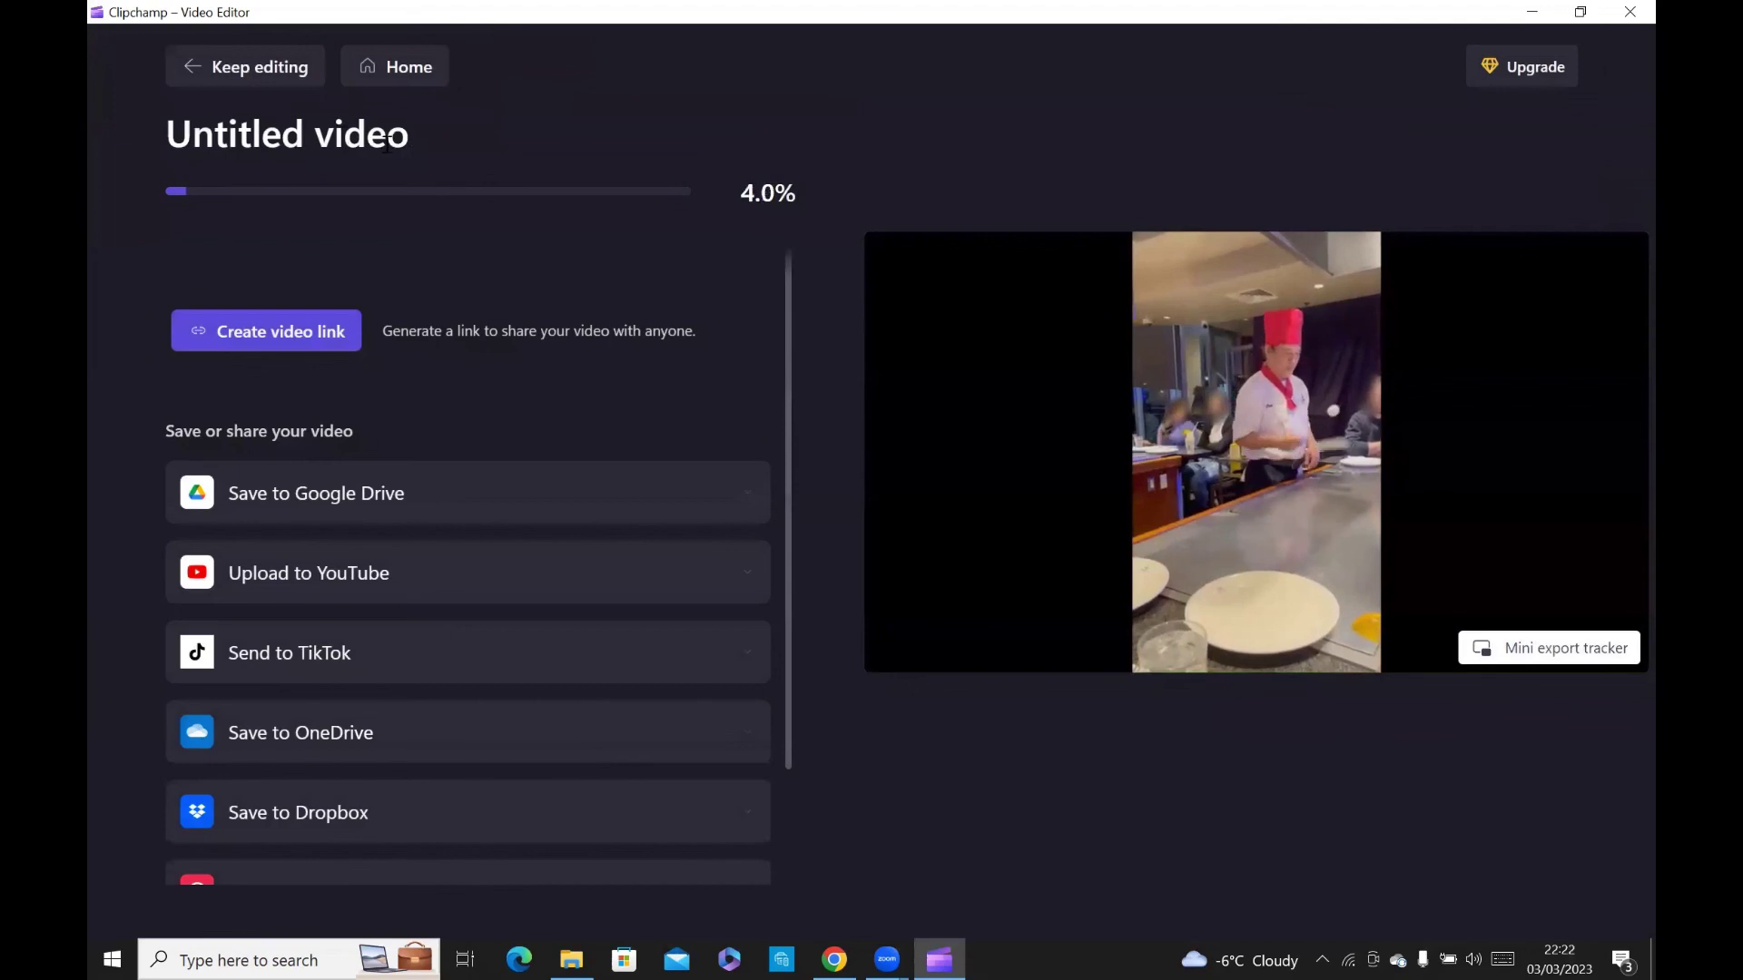